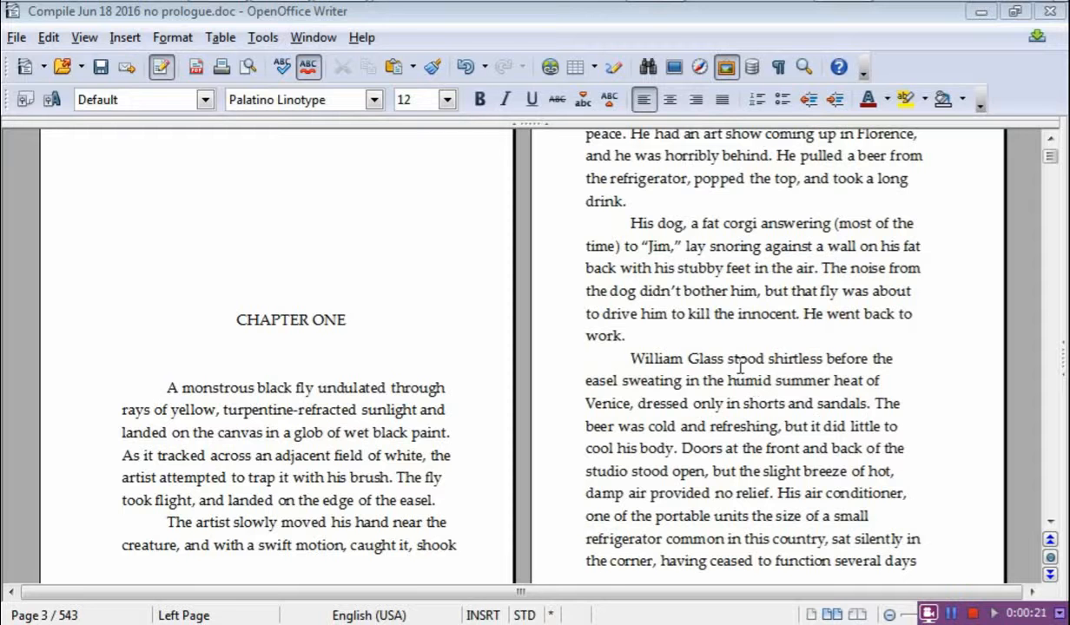
Justify the text of the entire manuscript and clear the selection.
left_click(719, 277)
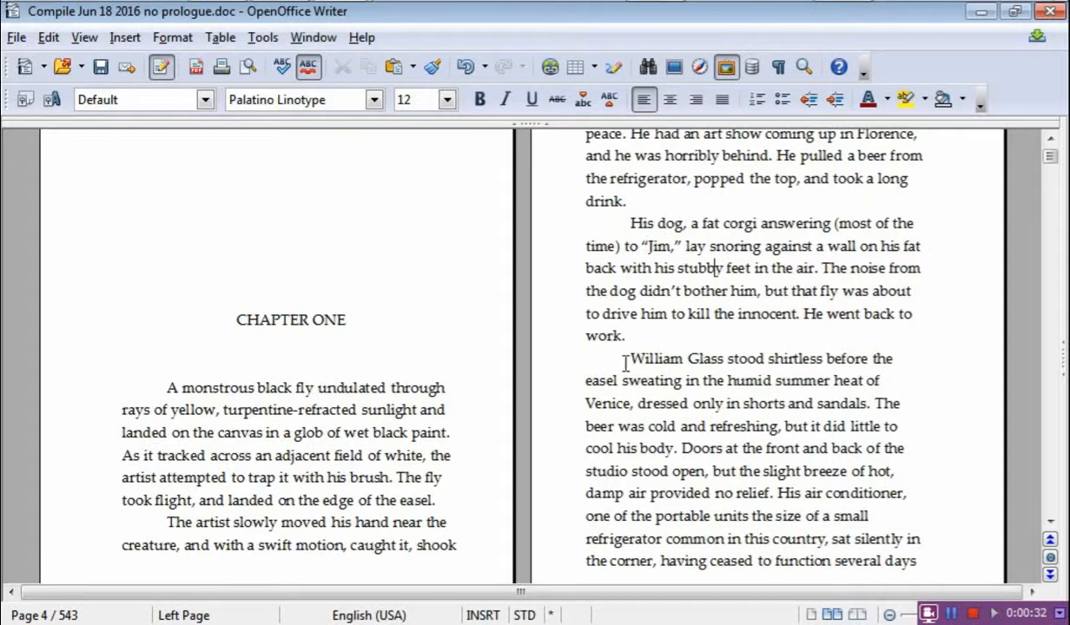
key("ctrl+a")
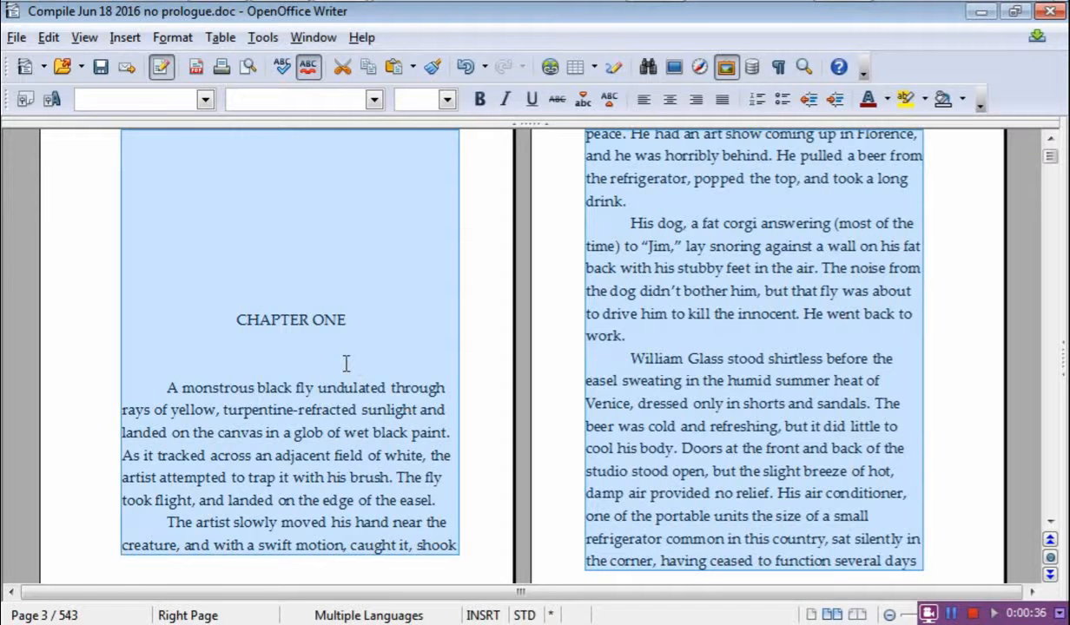
left_click(724, 104)
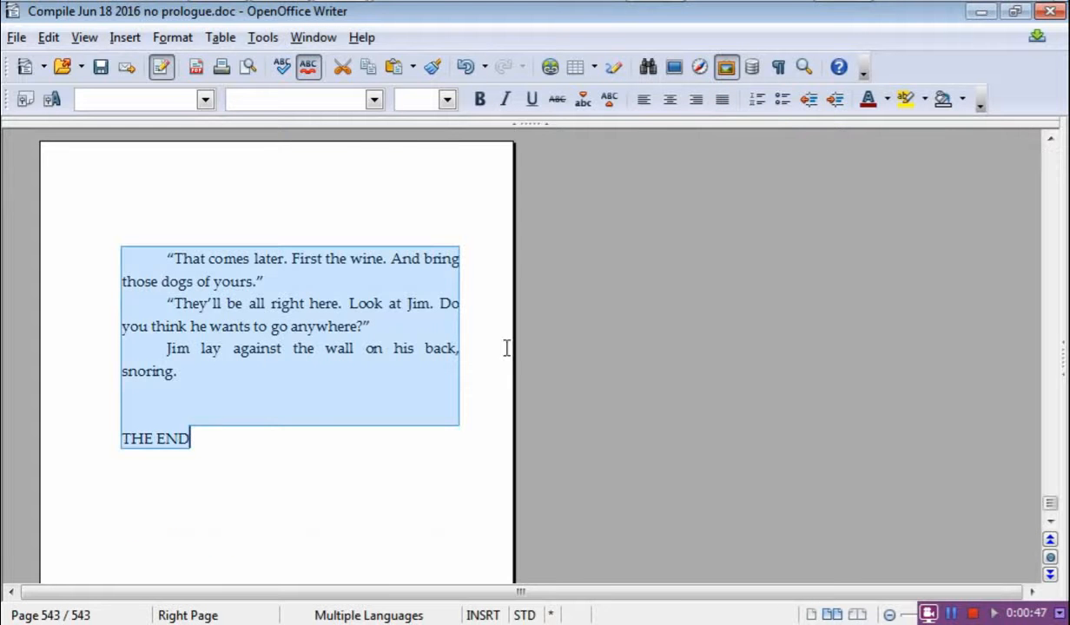
left_click_drag(1052, 506, 868, 234)
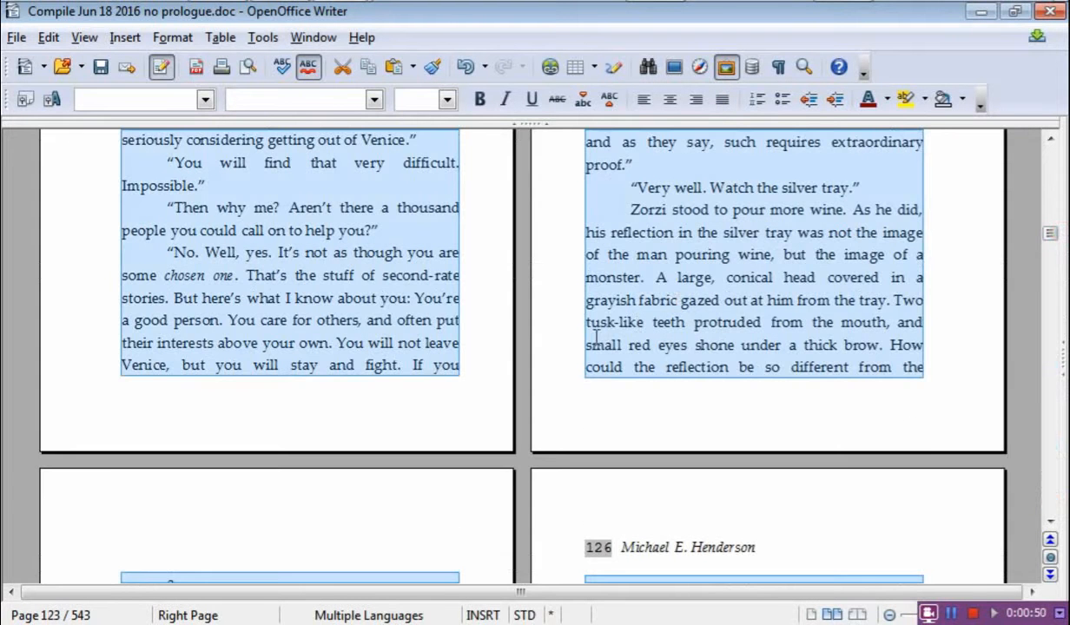
left_click(946, 387)
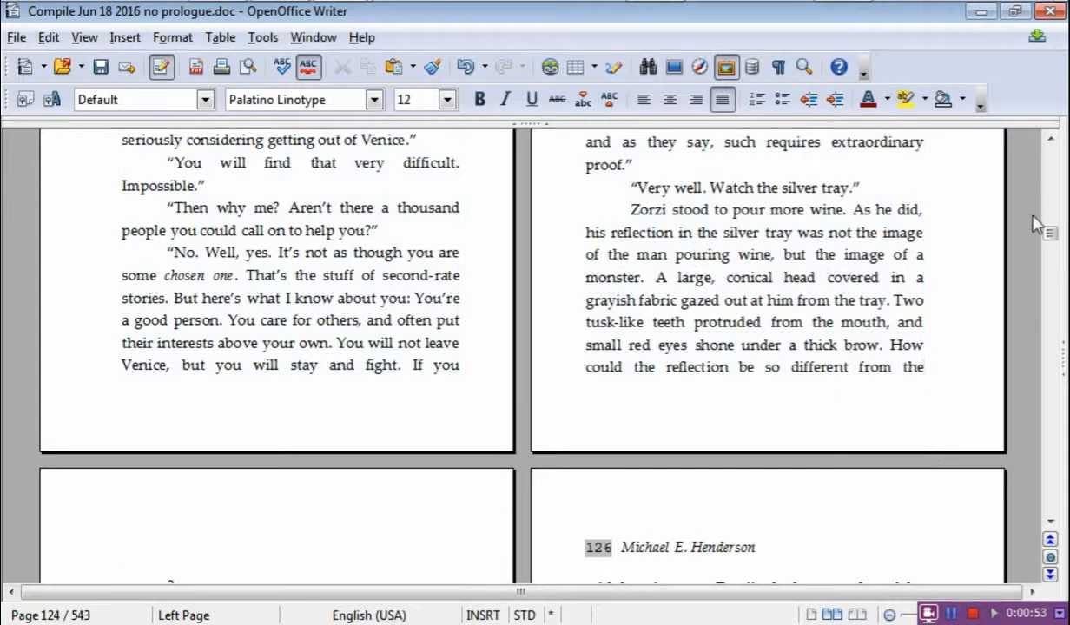
Try adding a tab between the page number and the author name in the page 2 header.
left_click_drag(1051, 233, 1053, 145)
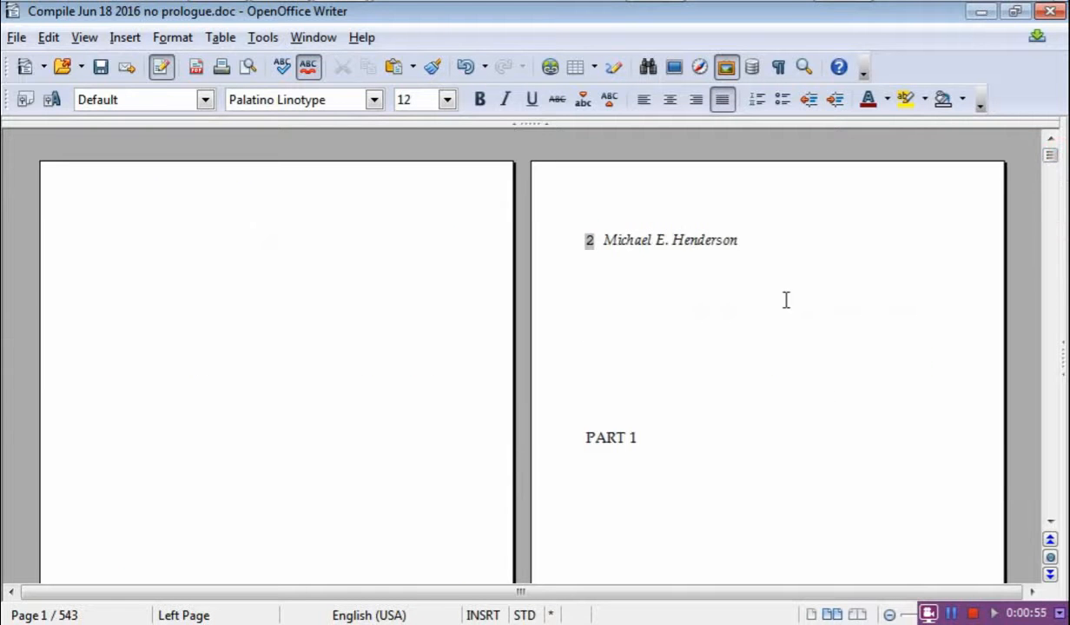
left_click(591, 241)
left_click_drag(574, 239, 757, 246)
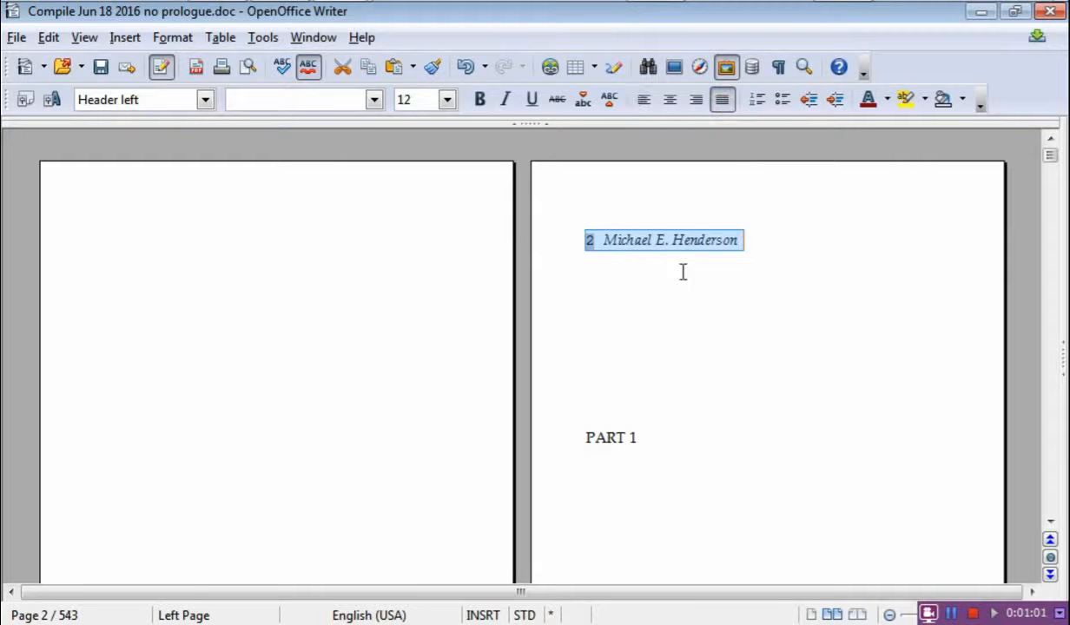
left_click(595, 239)
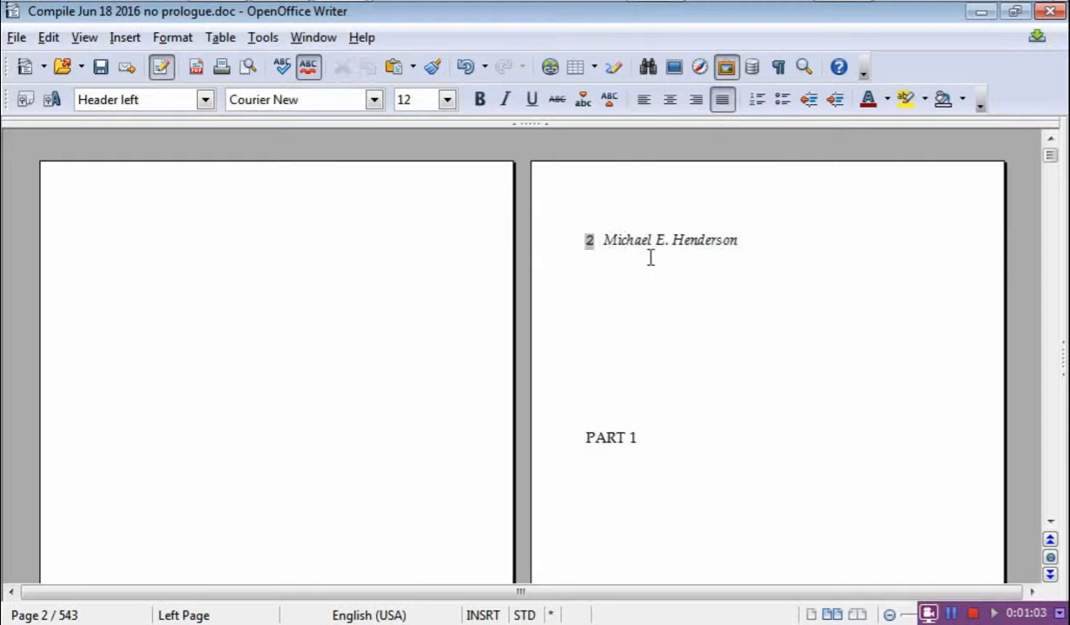
left_click(601, 239)
key("Tab")
key("BackSpace")
Look through the title page, the Part 1 page and the start of Chapter One to check their headers.
scroll(704, 425, "down", 4)
scroll(394, 413, "down", 10)
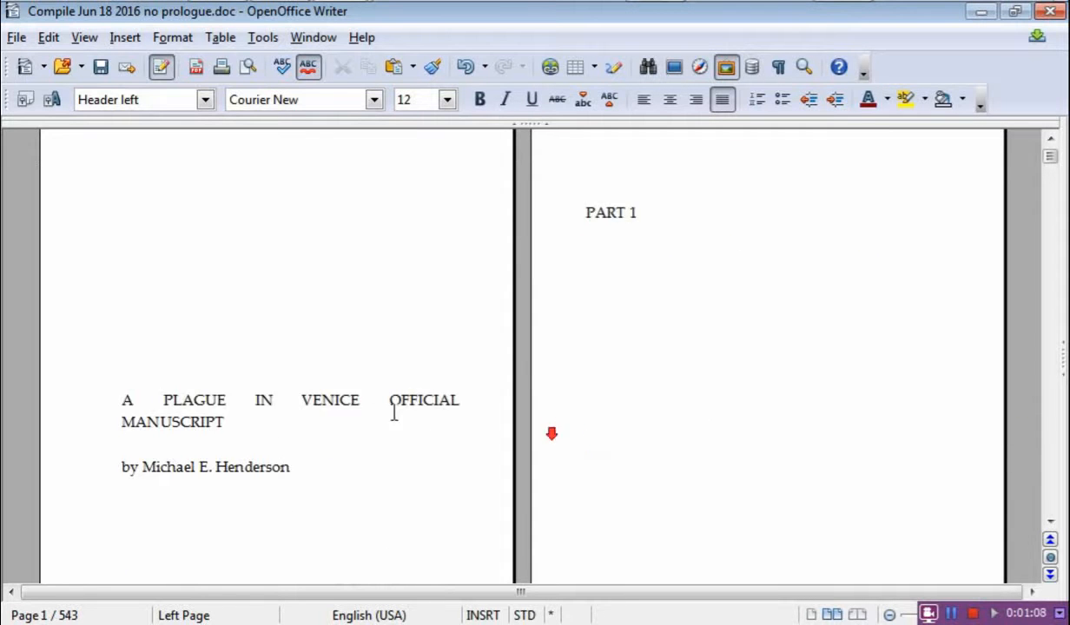
scroll(391, 416, "down", 2)
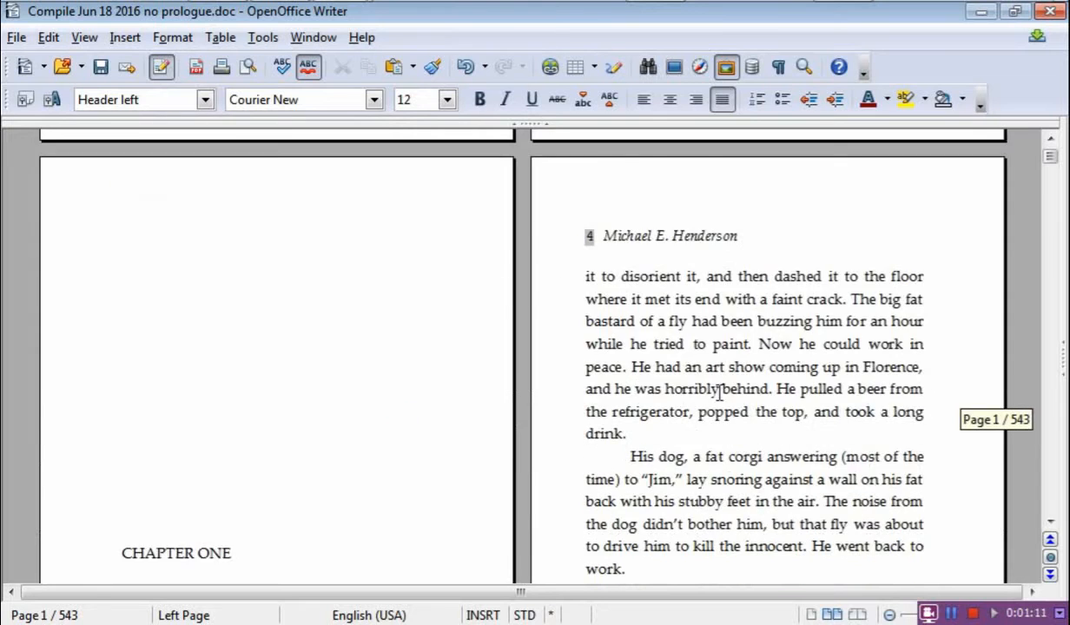
scroll(537, 377, "down", 7)
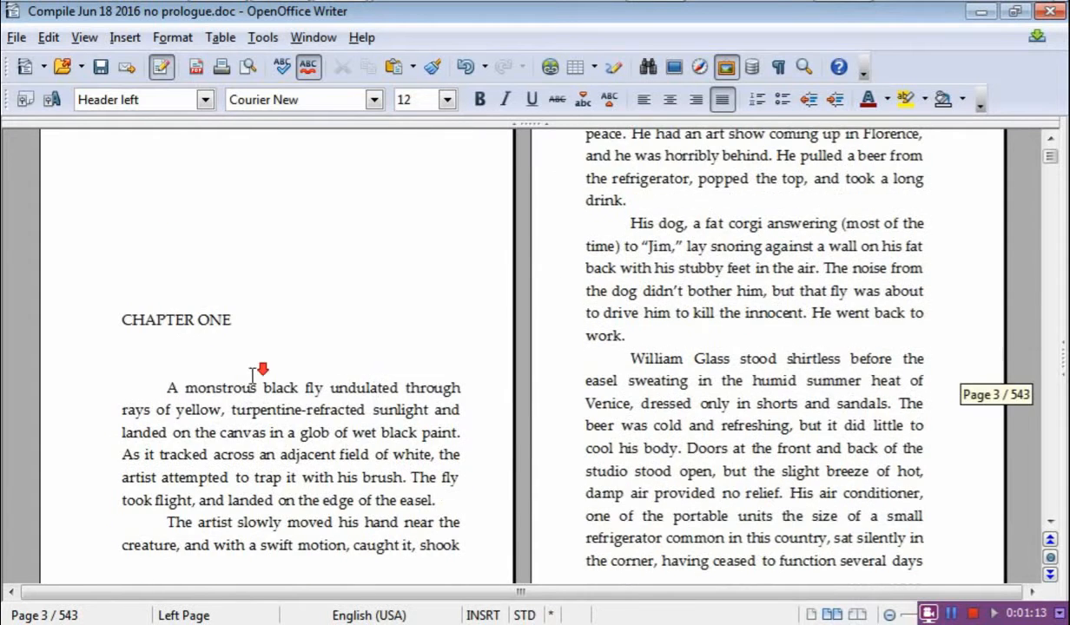
scroll(247, 374, "down", 3)
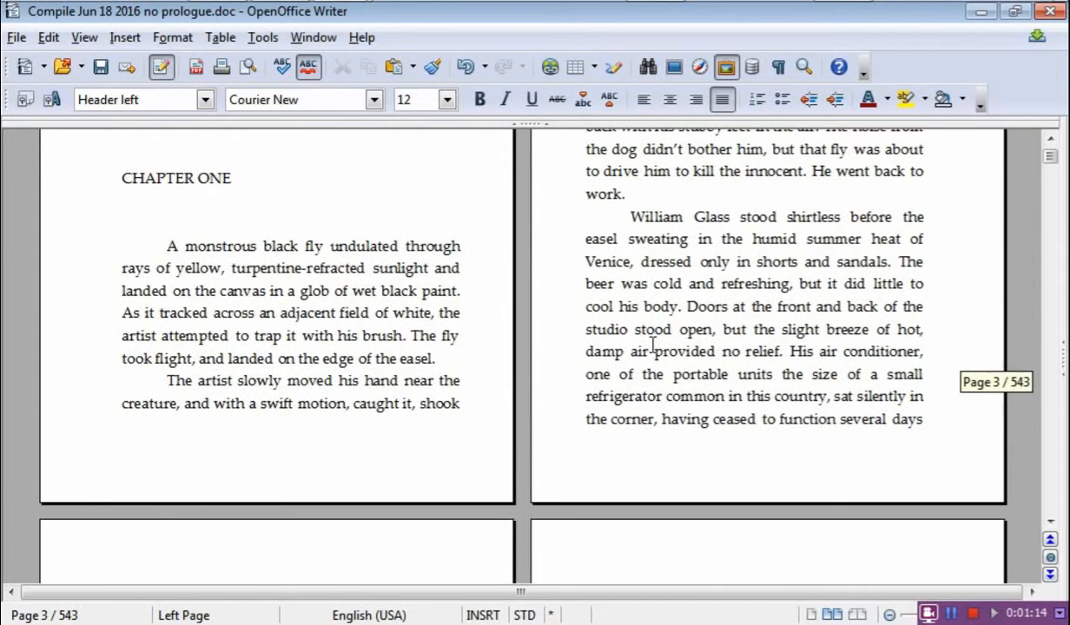
scroll(382, 356, "up", 12)
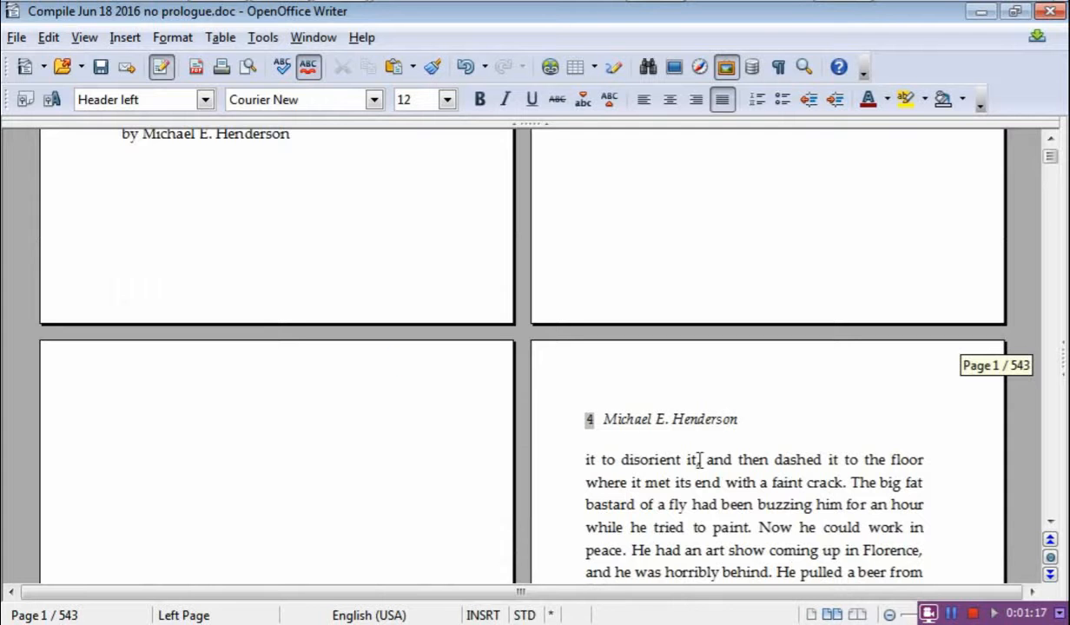
Compare the page styles of the page 4 header, the Chapter One opening page and the page 4 body text.
left_click(636, 419)
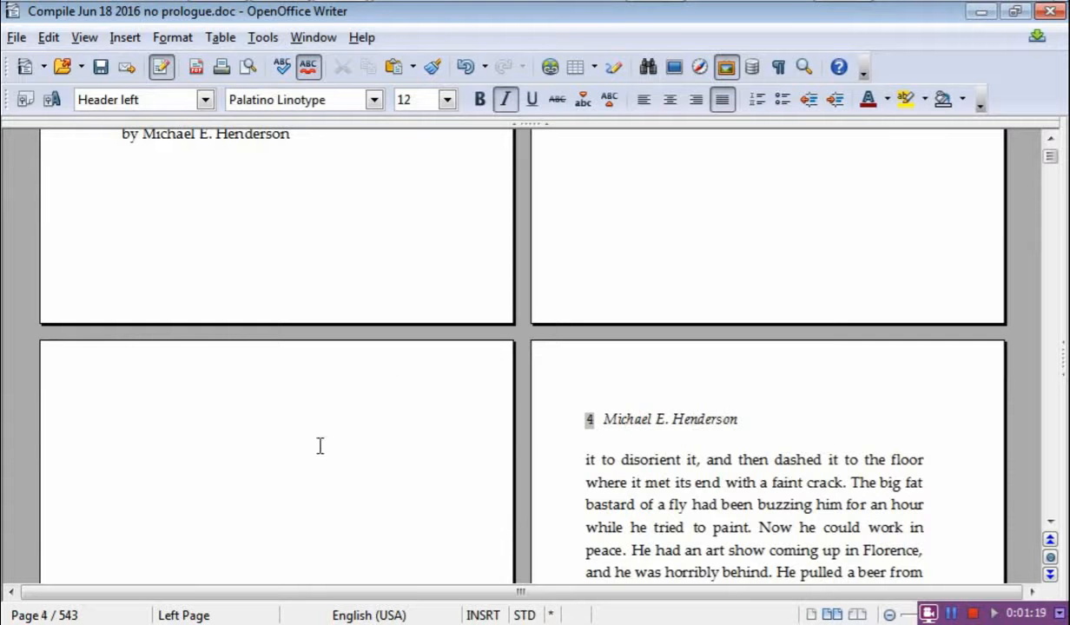
scroll(304, 443, "down", 2)
scroll(304, 443, "down", 3)
left_click(235, 301)
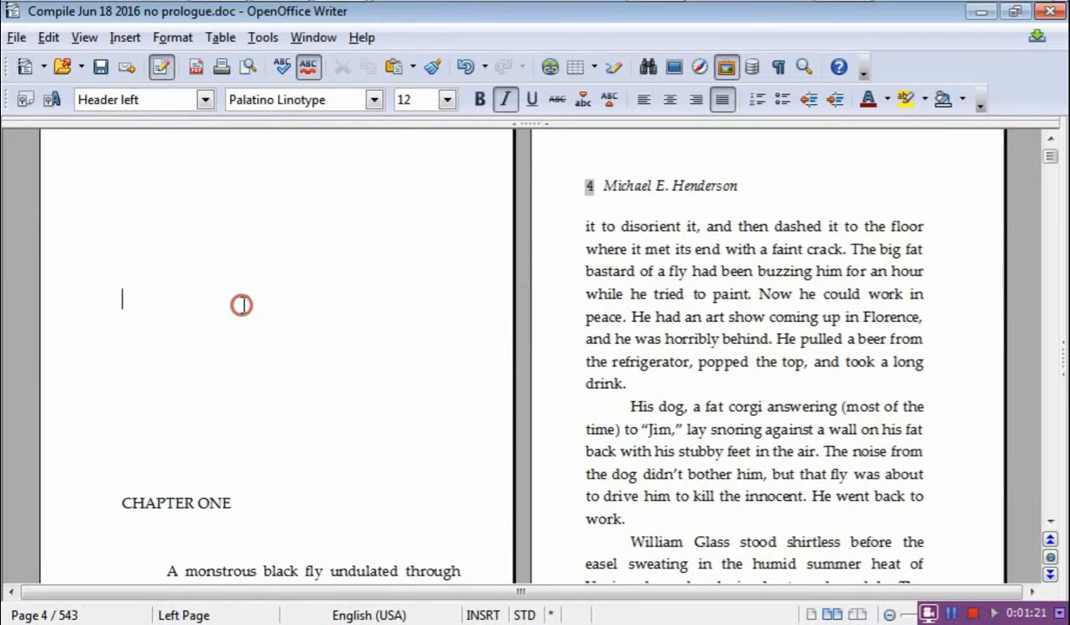
scroll(280, 448, "down", 1)
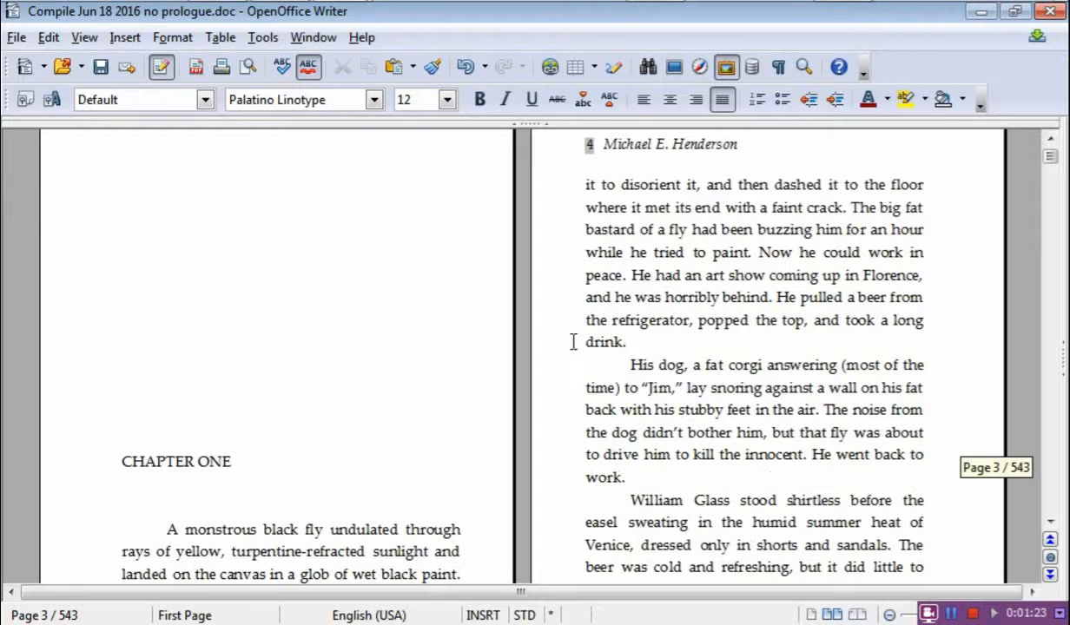
left_click(695, 296)
Examine how the headers differ between the chapter's first page and the left and right pages that follow it.
scroll(686, 347, "up", 3)
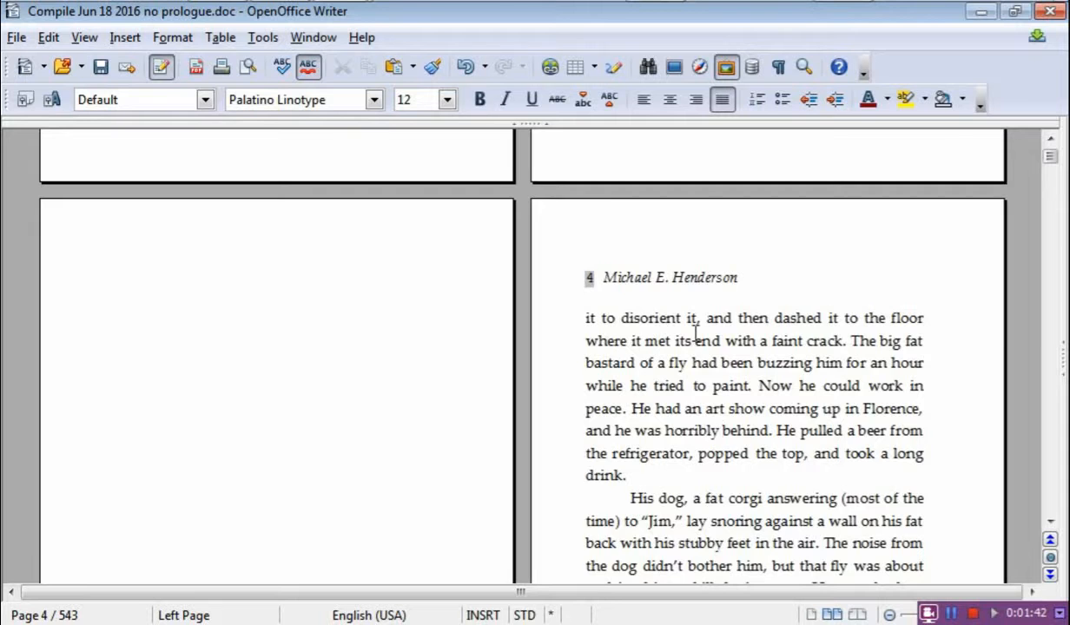
scroll(691, 343, "down", 5)
scroll(695, 346, "up", 2)
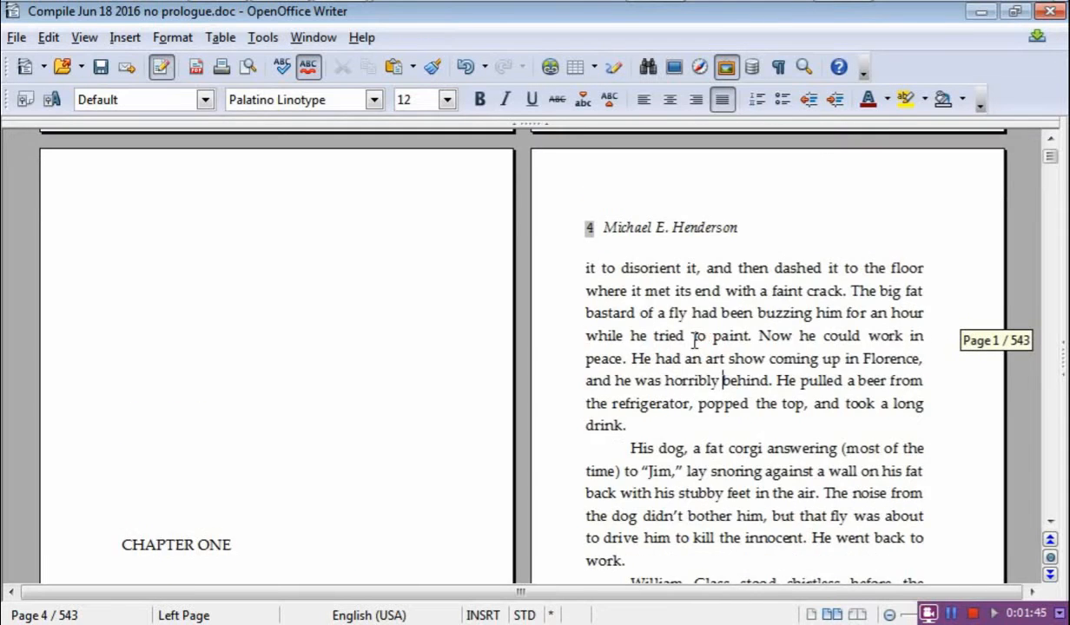
scroll(695, 345, "down", 7)
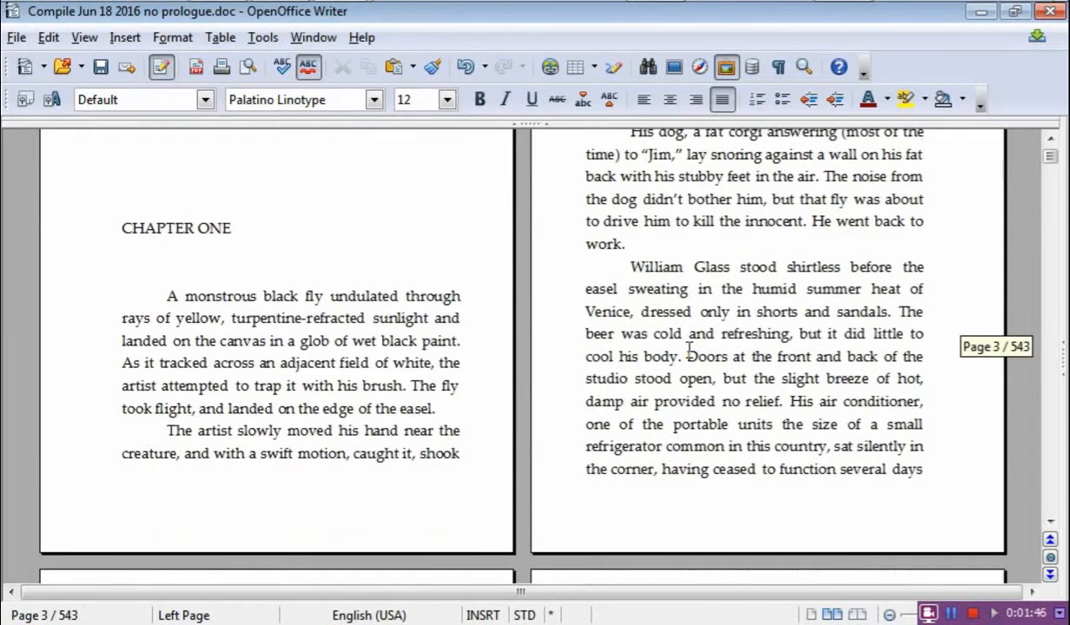
scroll(695, 350, "down", 5)
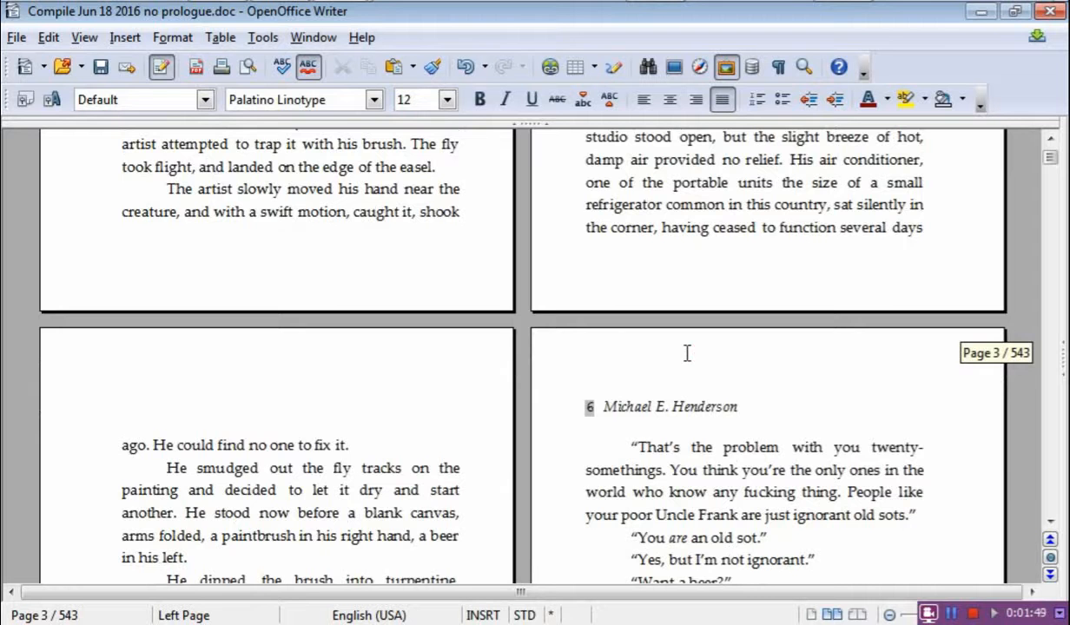
scroll(692, 348, "up", 10)
scroll(694, 349, "down", 5)
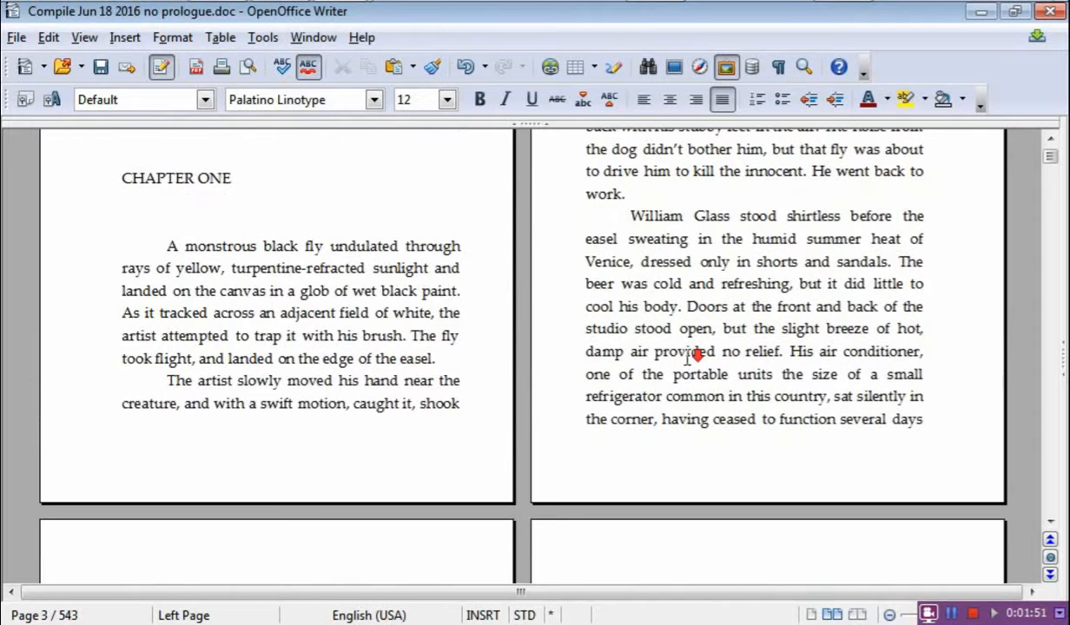
scroll(205, 321, "up", 4)
left_click(276, 328)
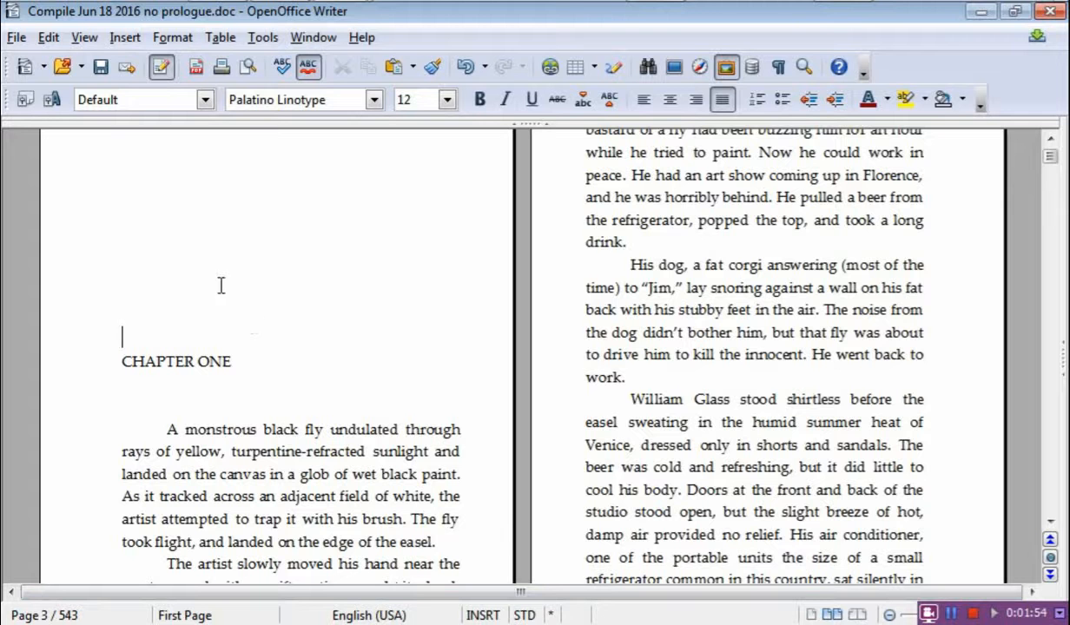
left_click(667, 271)
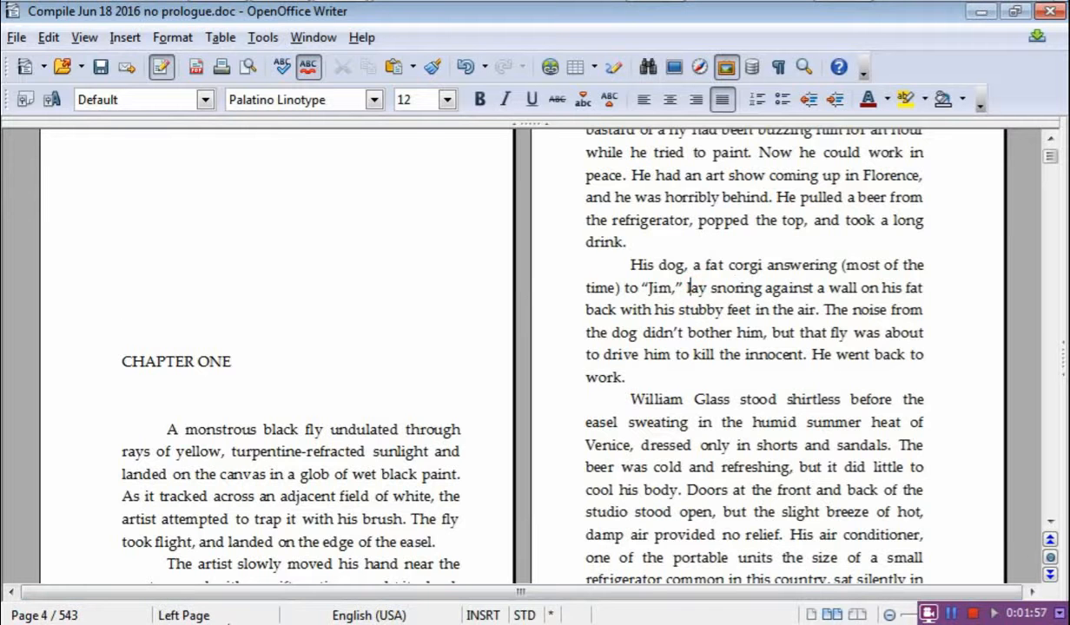
scroll(824, 203, "up", 4)
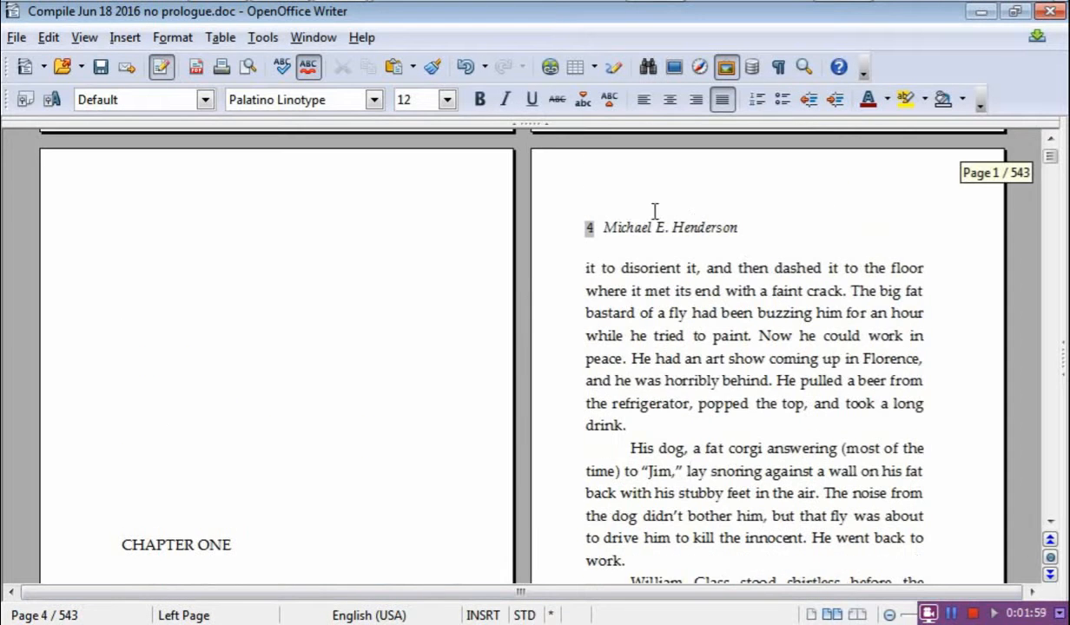
Enter the title "A plague in Venice" in the empty right-page header on page 5.
scroll(635, 227, "down", 15)
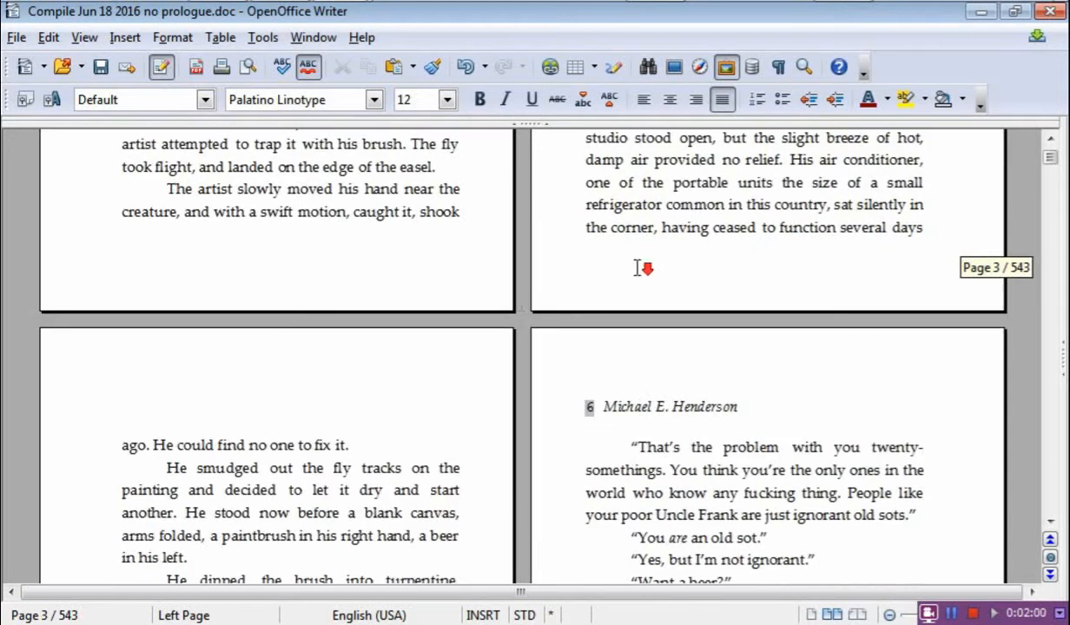
scroll(257, 369, "down", 2)
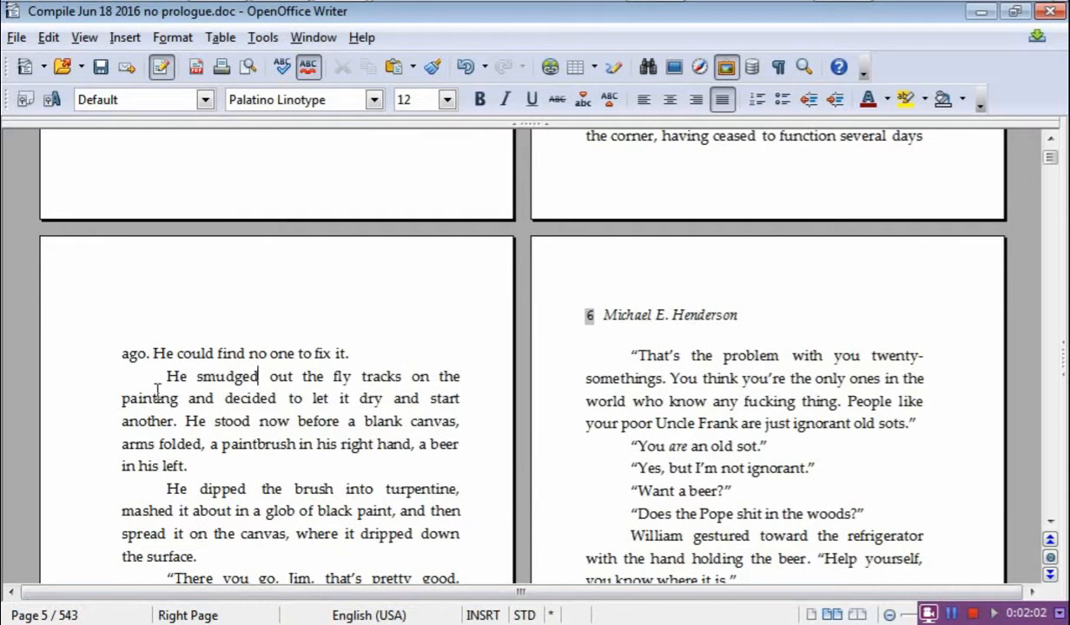
left_click(149, 298)
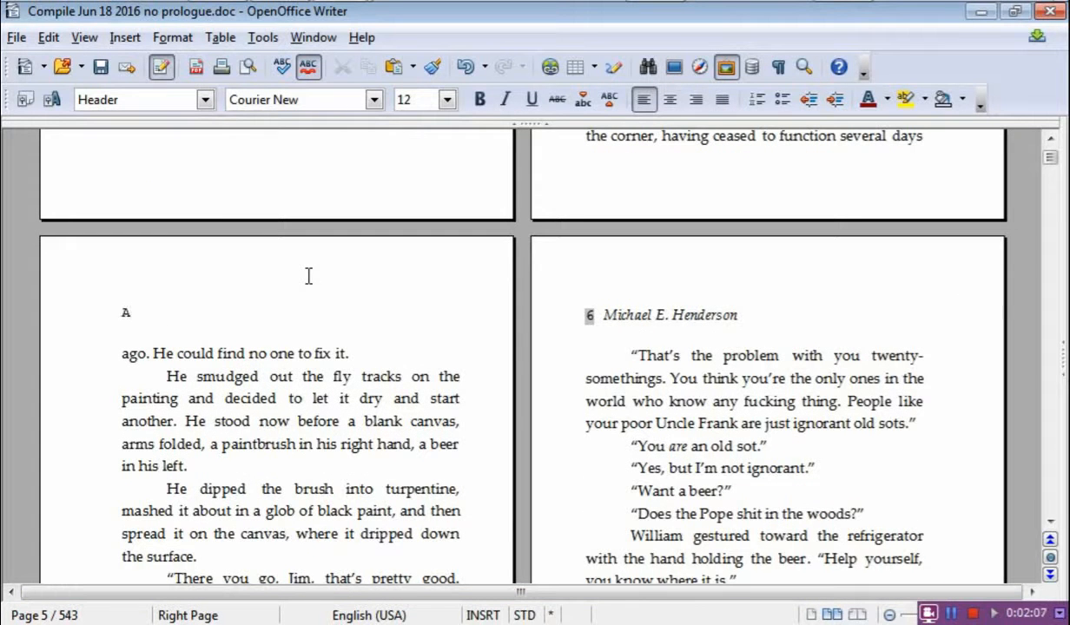
type("A plague i")
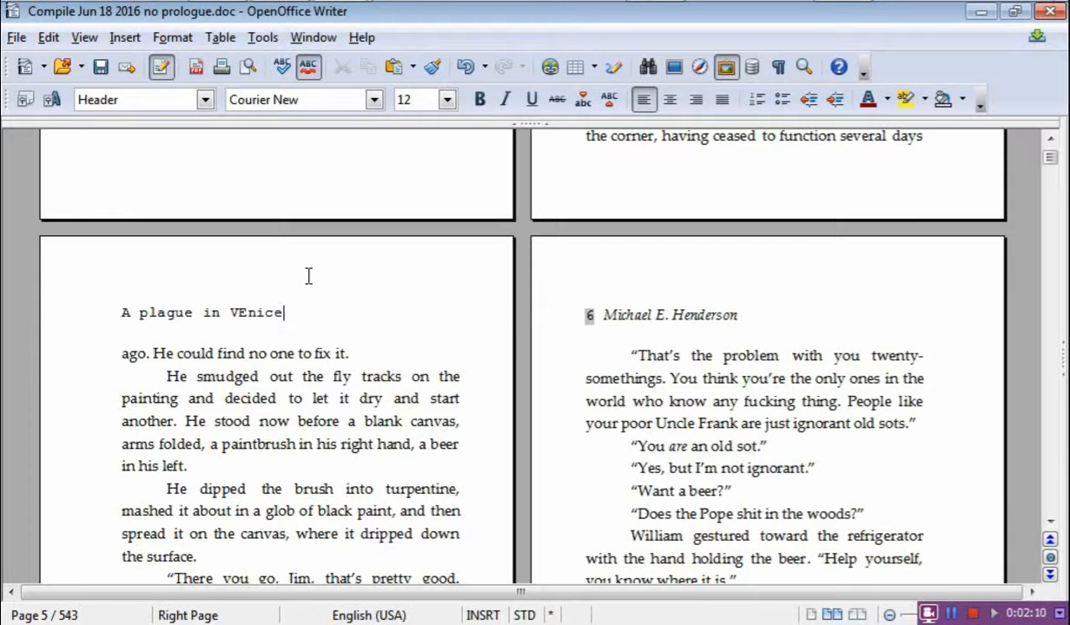
type("n VEnice")
Insert a page number field after the book title in the page 5 header.
left_click(128, 37)
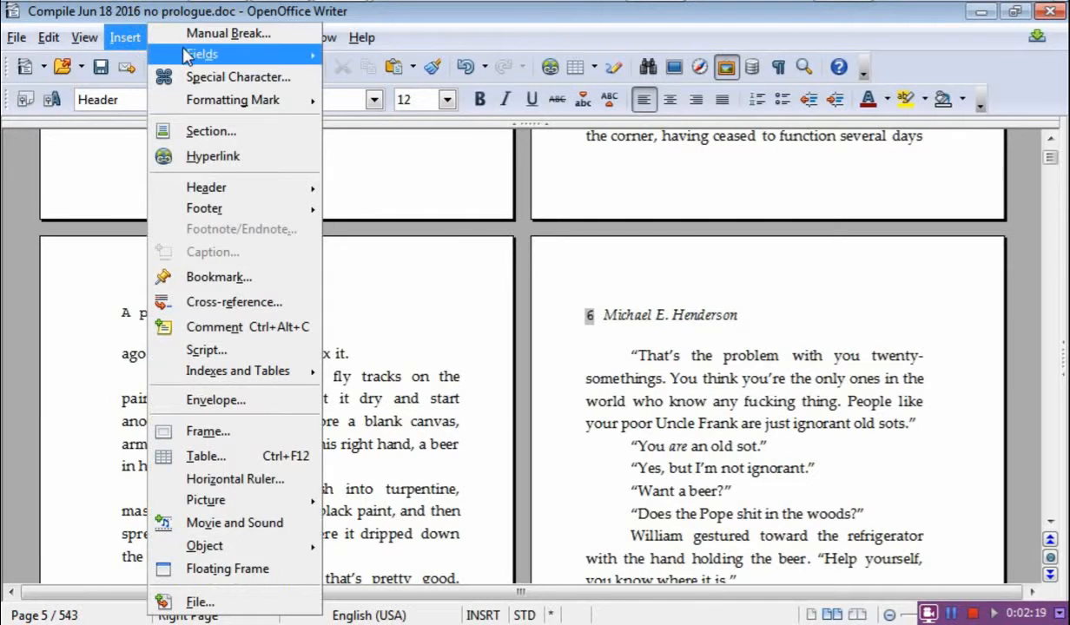
mouse_move(210, 59)
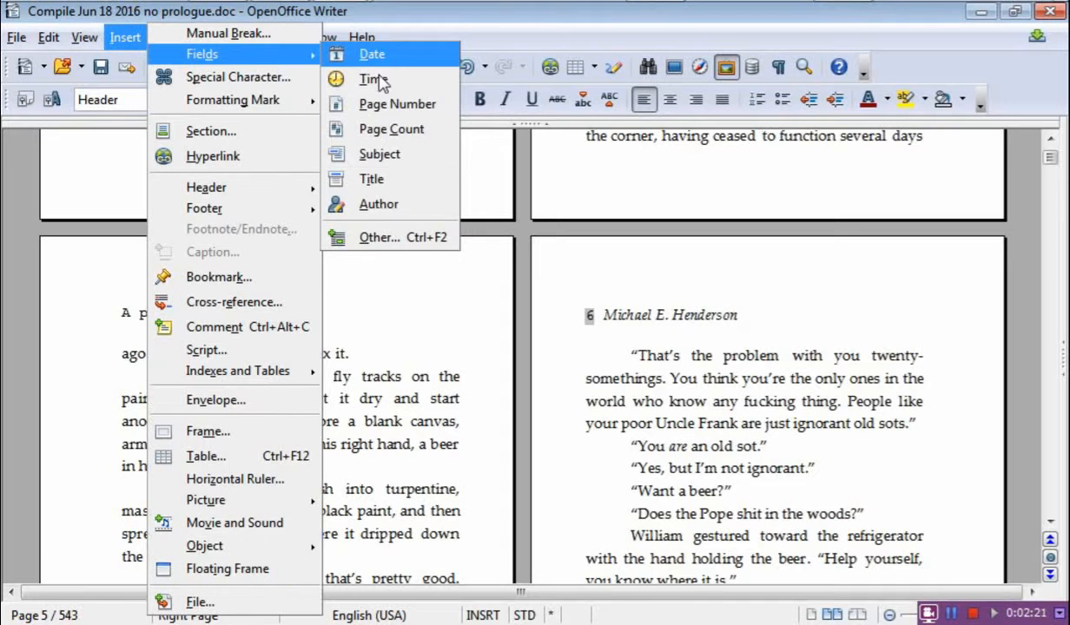
left_click(405, 142)
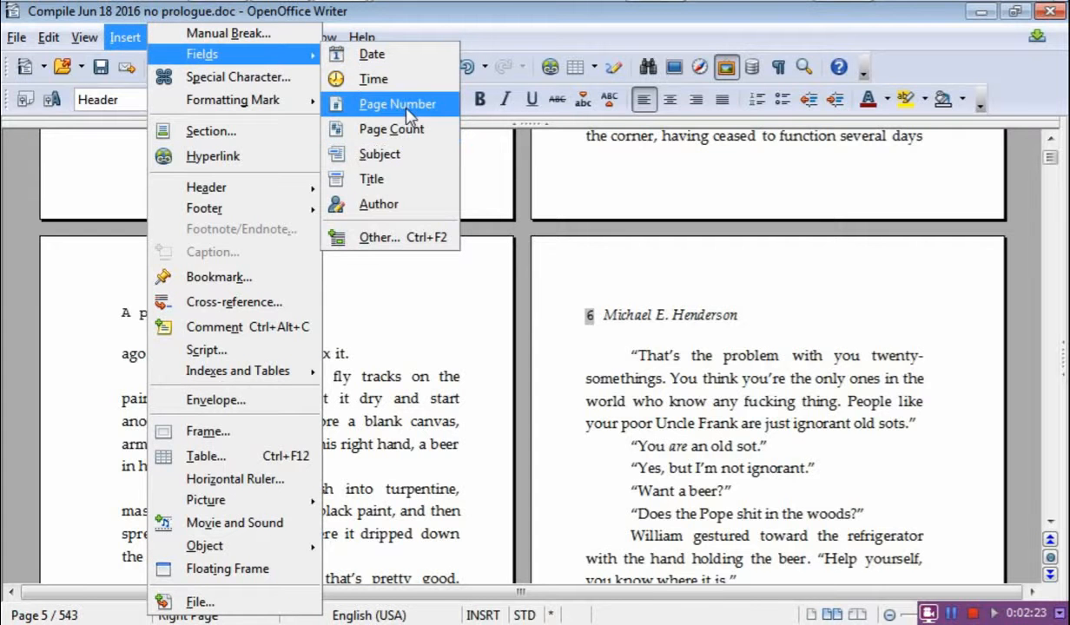
left_click(395, 105)
left_click(285, 312)
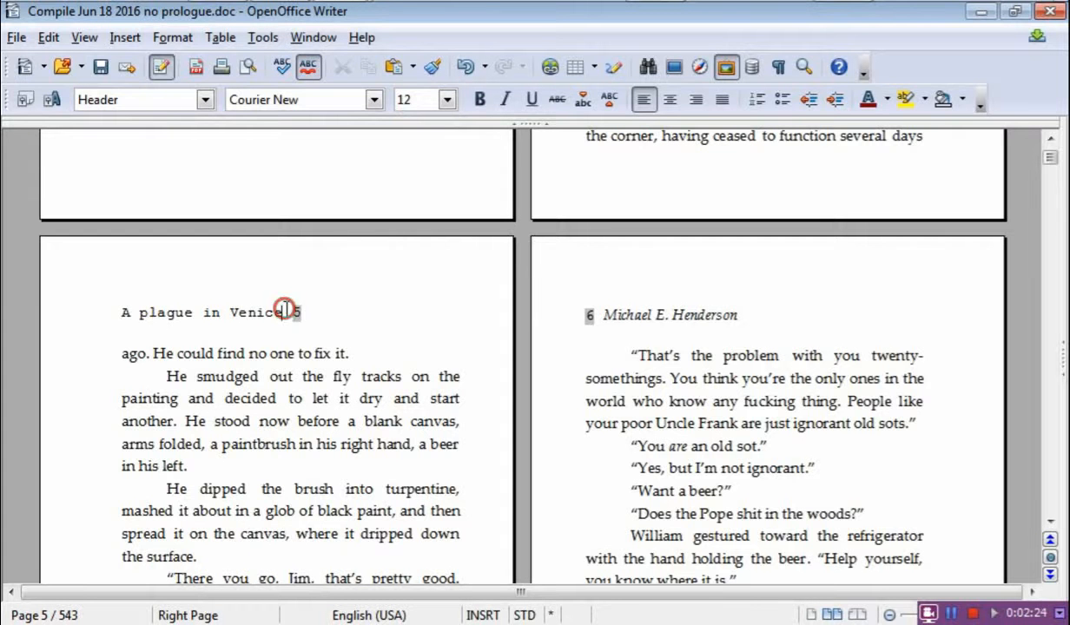
Check the title and page number header on right pages elsewhere in the manuscript and return to page 5.
left_click(115, 310)
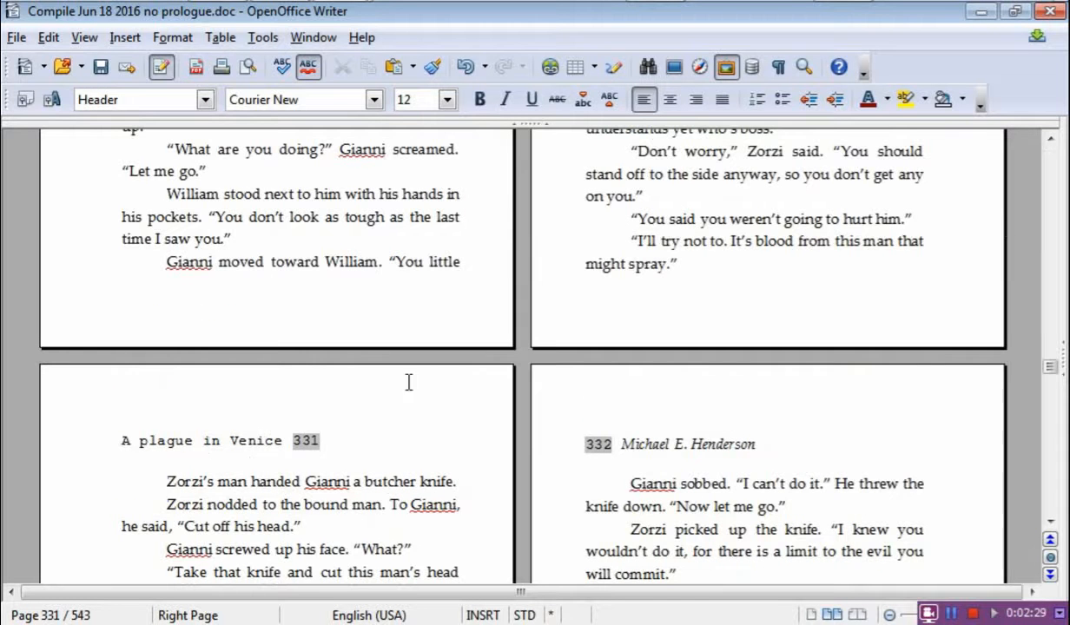
left_click_drag(1051, 364, 1052, 149)
scroll(604, 384, "down", 20)
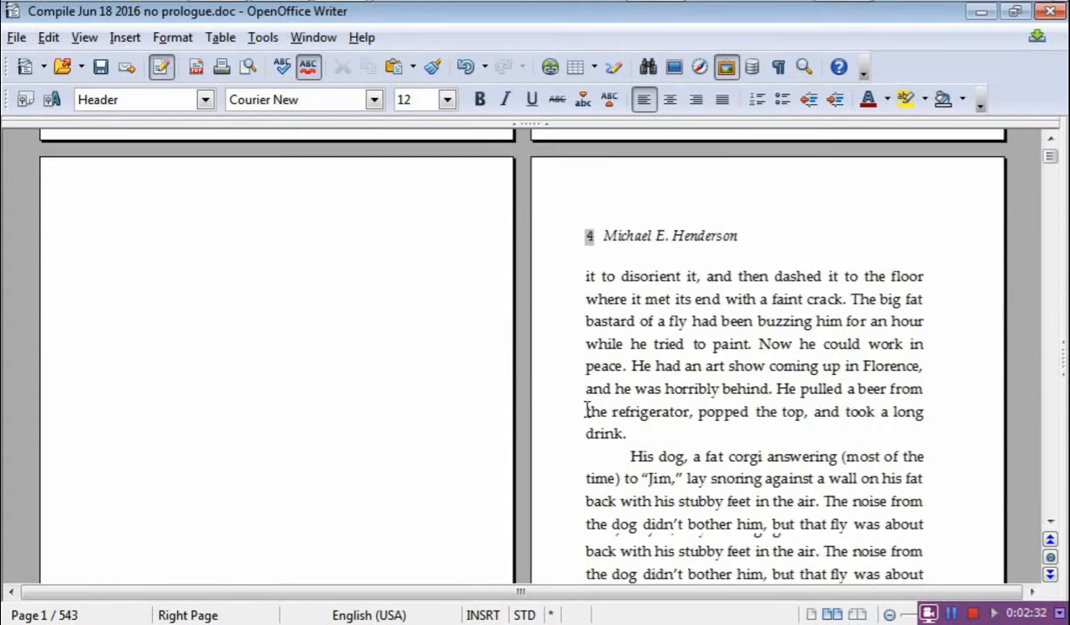
scroll(583, 412, "down", 3)
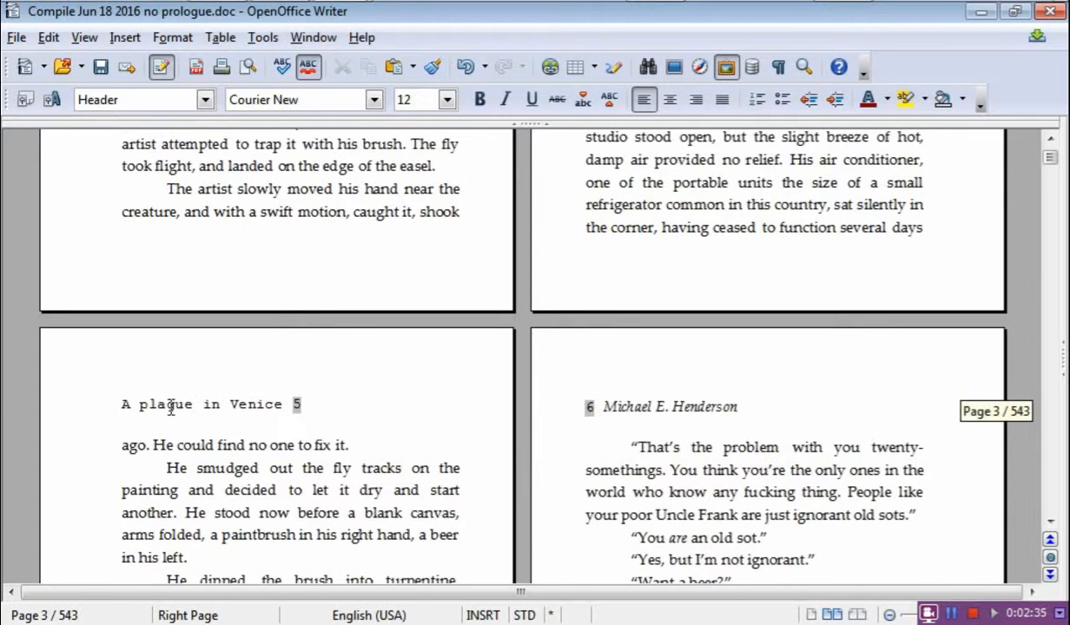
Set the font of the book title and page number in the page 5 header to Palatino Linotype.
left_click_drag(119, 404, 323, 405)
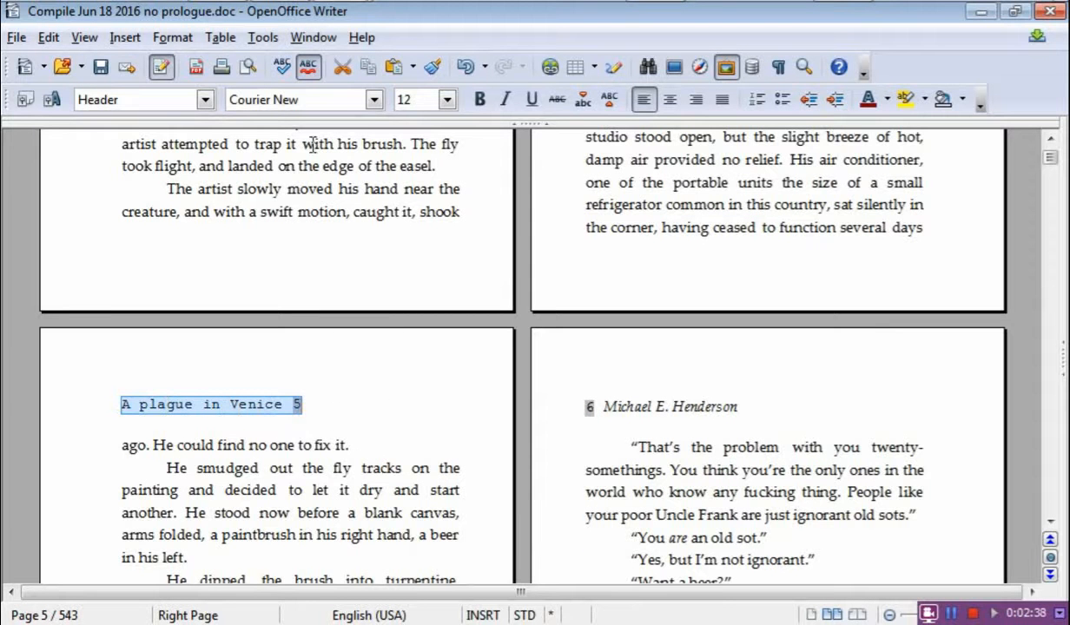
left_click(373, 99)
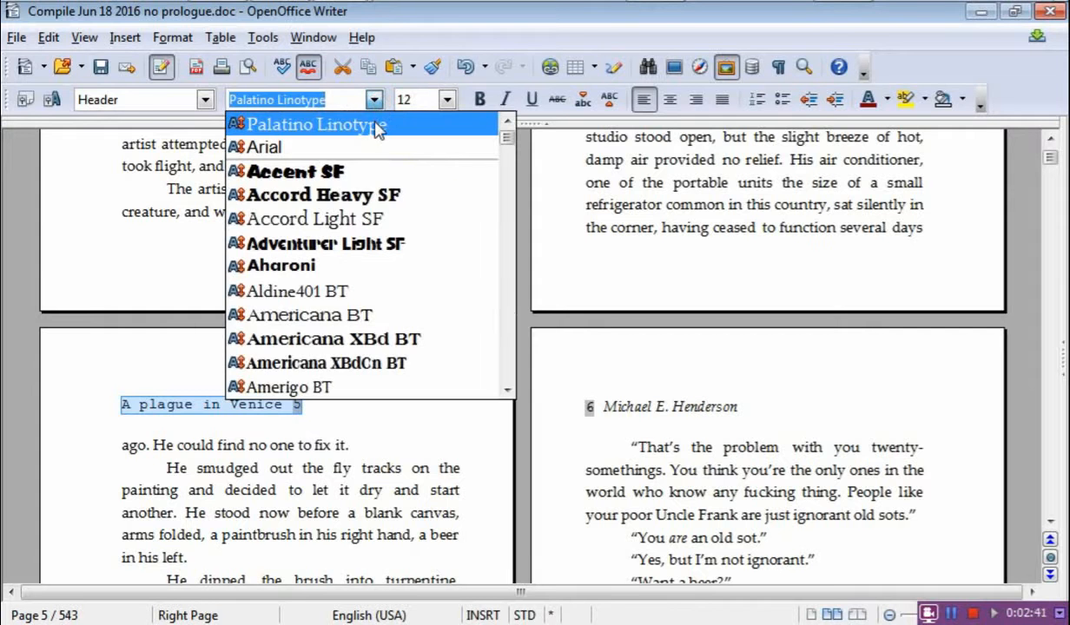
left_click(375, 127)
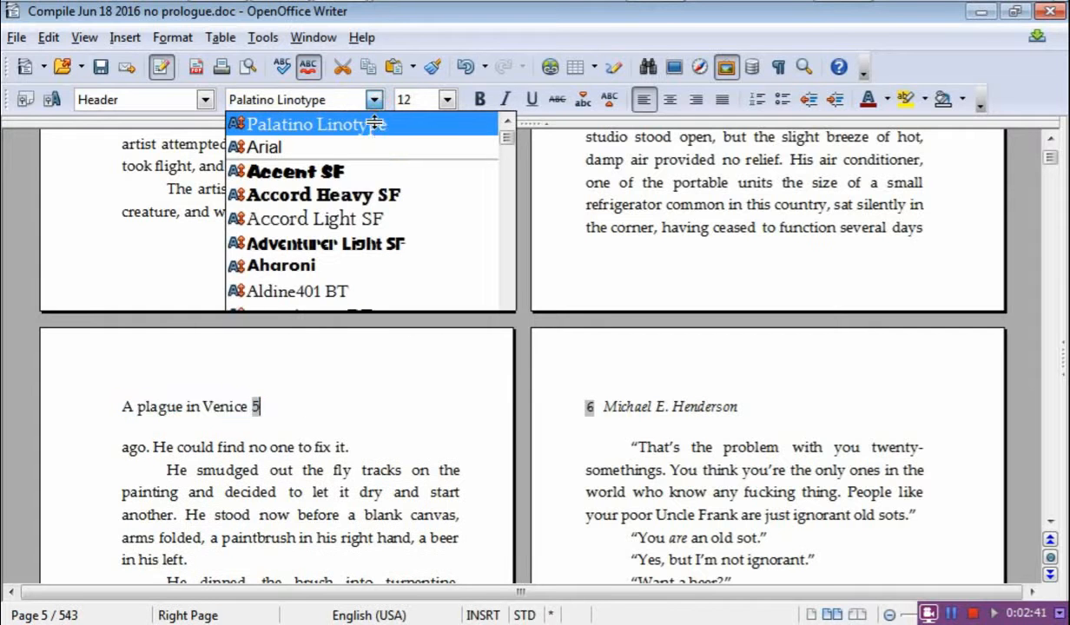
Try to shift the right-page header across by inserting a tab before the page number and another before the book title.
left_click(248, 405)
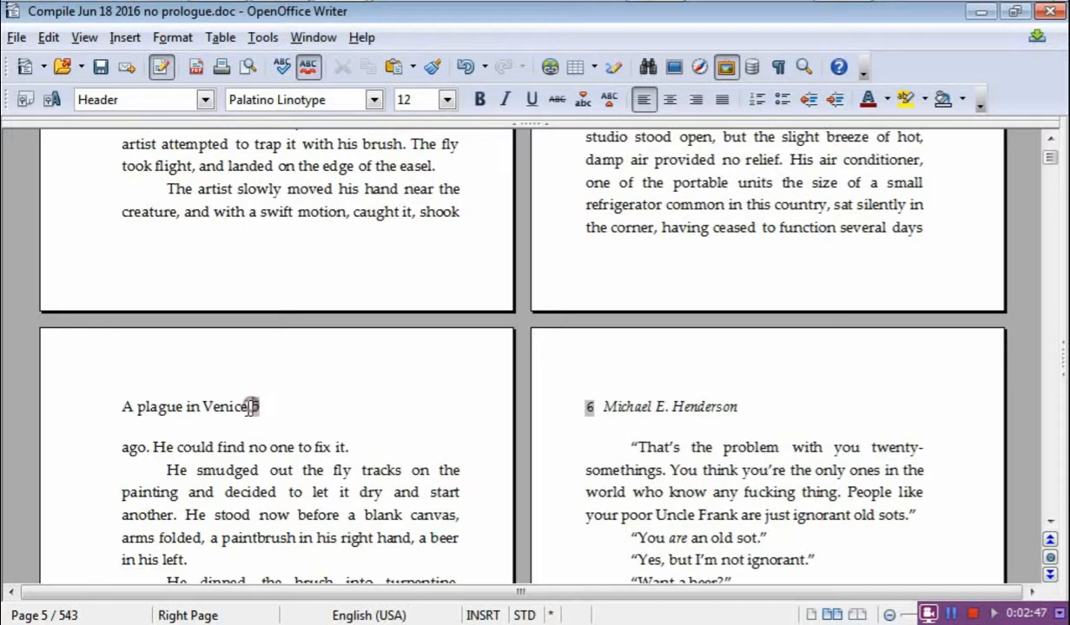
key("Tab")
left_click(119, 406)
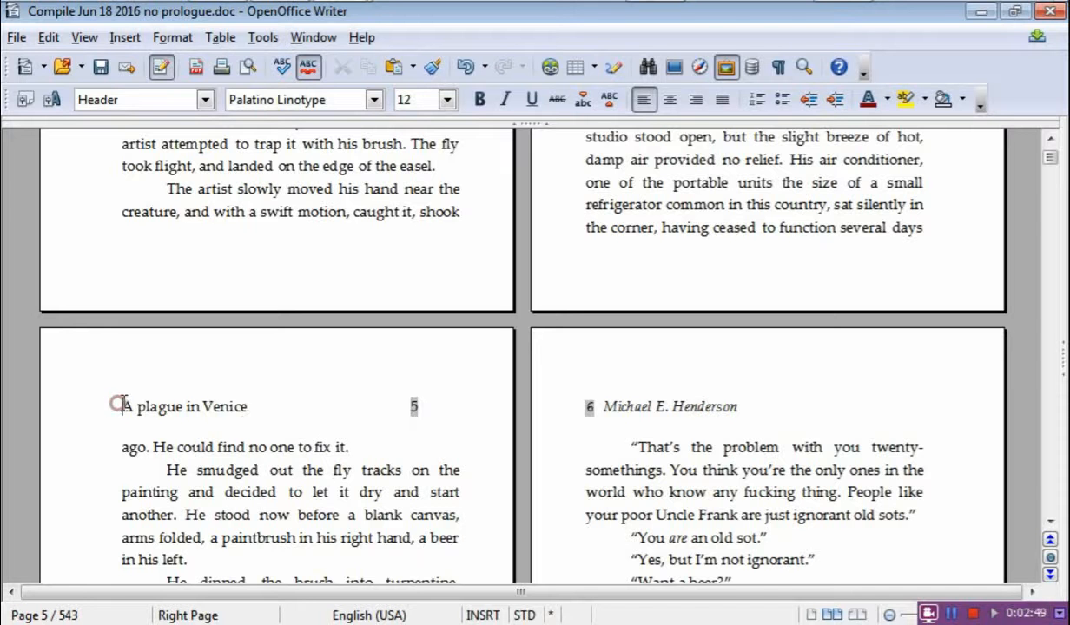
key("Tab")
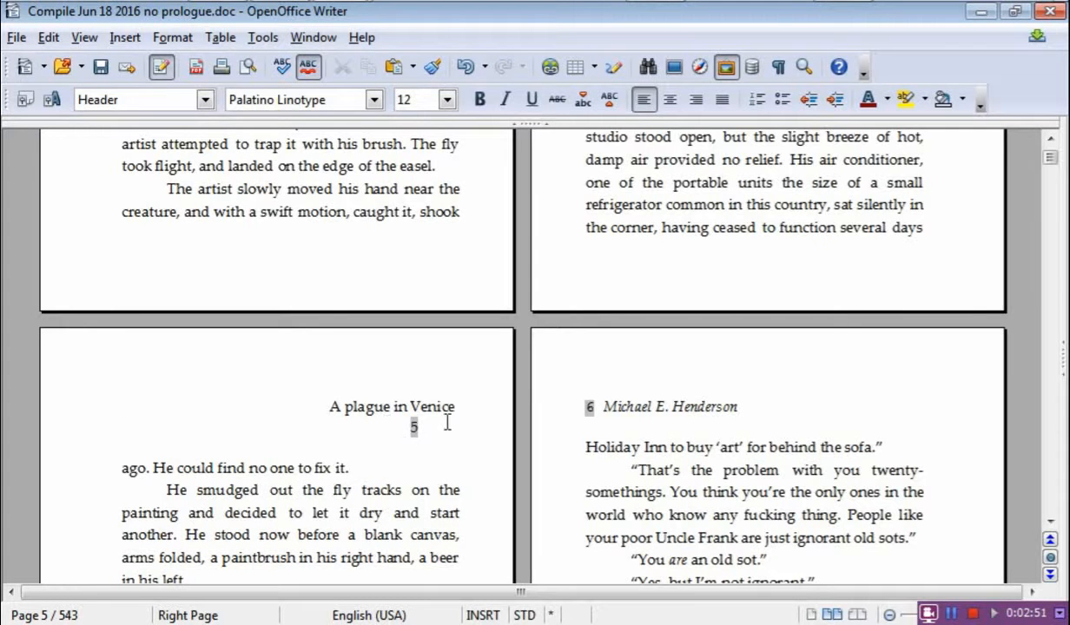
Remove the tab before the book title and the spacing between the title and page number in the right-page header.
left_click(475, 410)
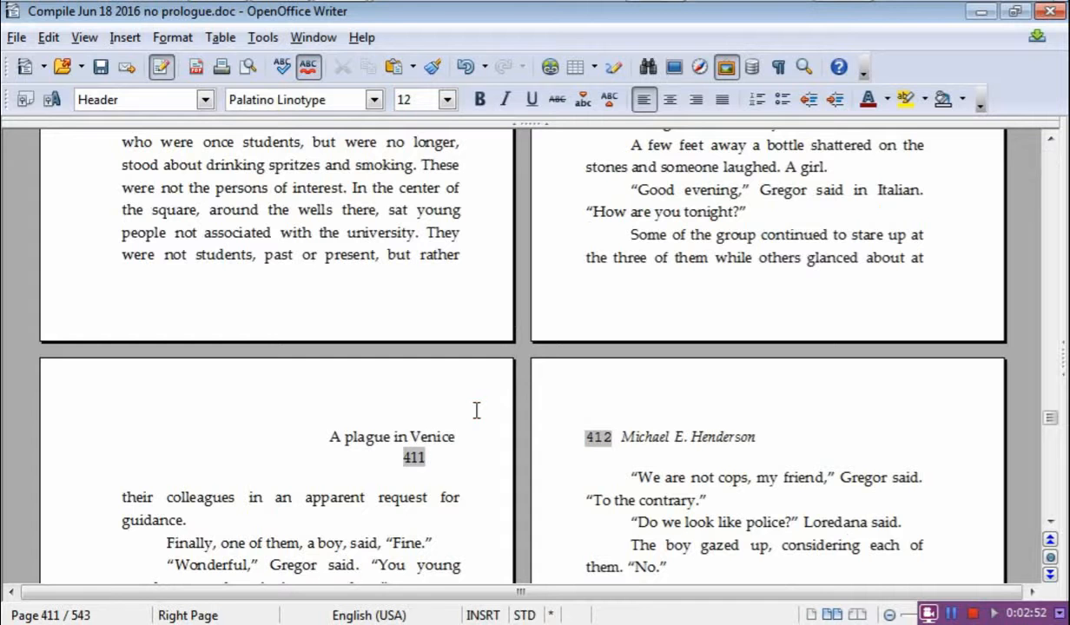
key("Delete")
key("Delete")
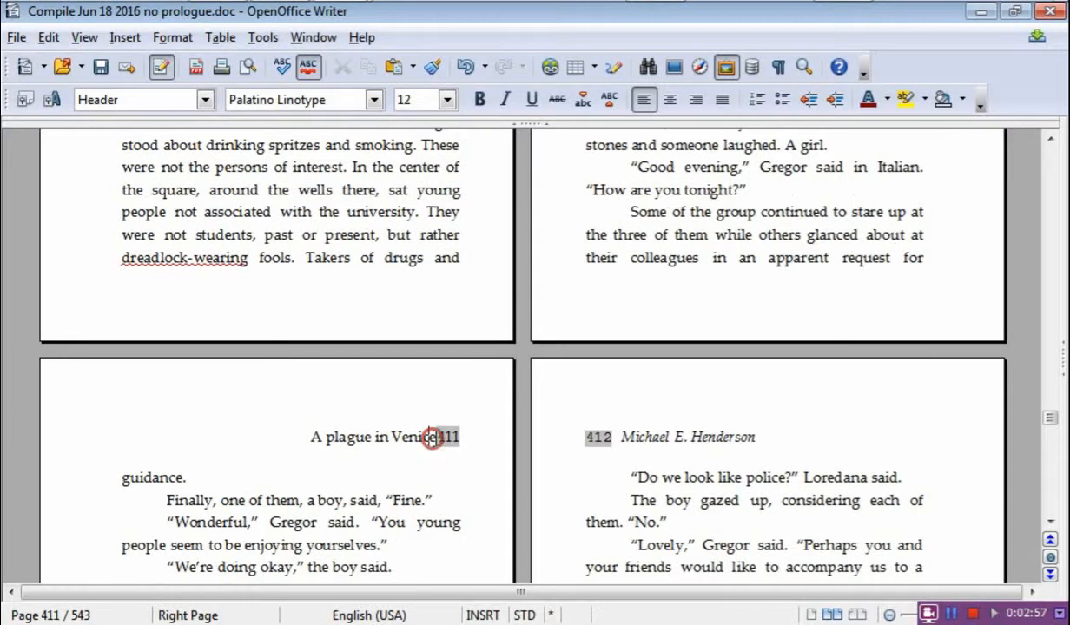
left_click(130, 432)
key("Delete")
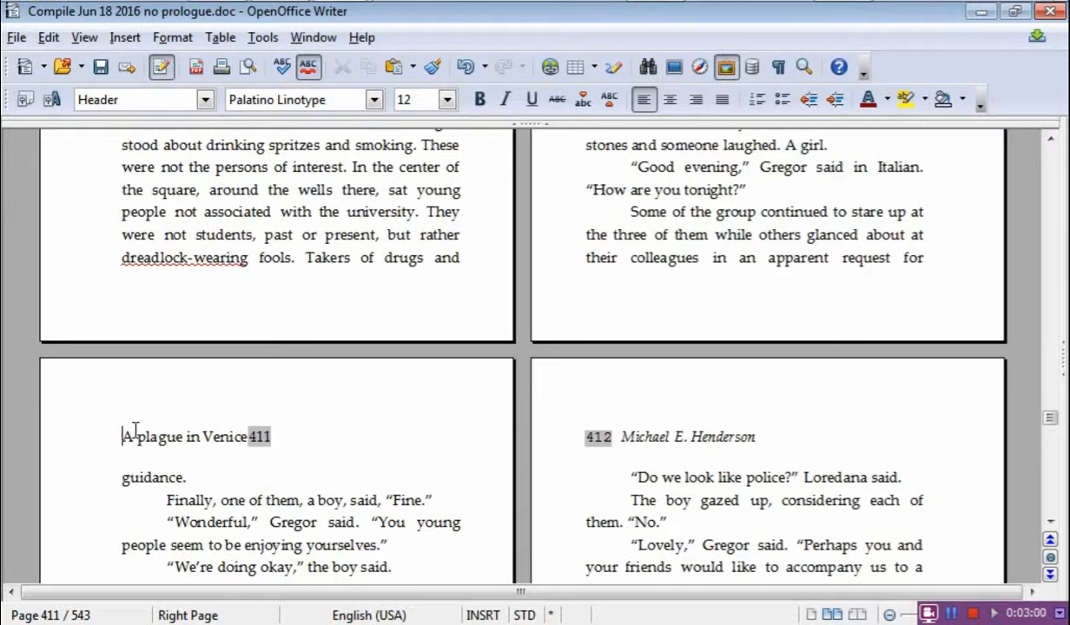
Insert two tabs between the book title and the page number so the number sits at the header's outer margin.
left_click(244, 434)
key("Tab")
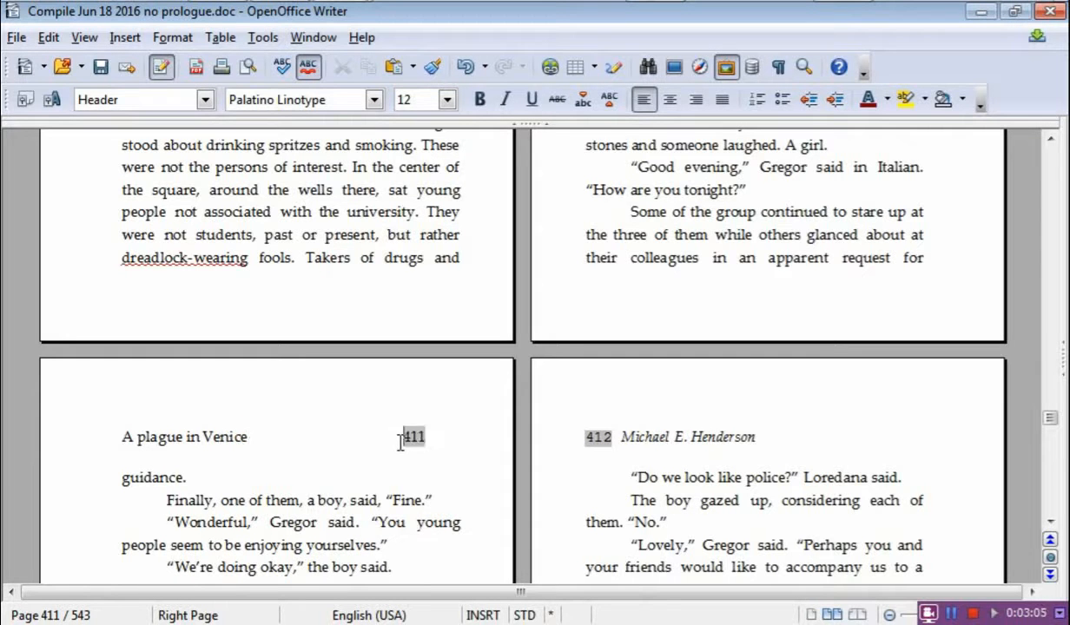
left_click(398, 435)
key("Tab")
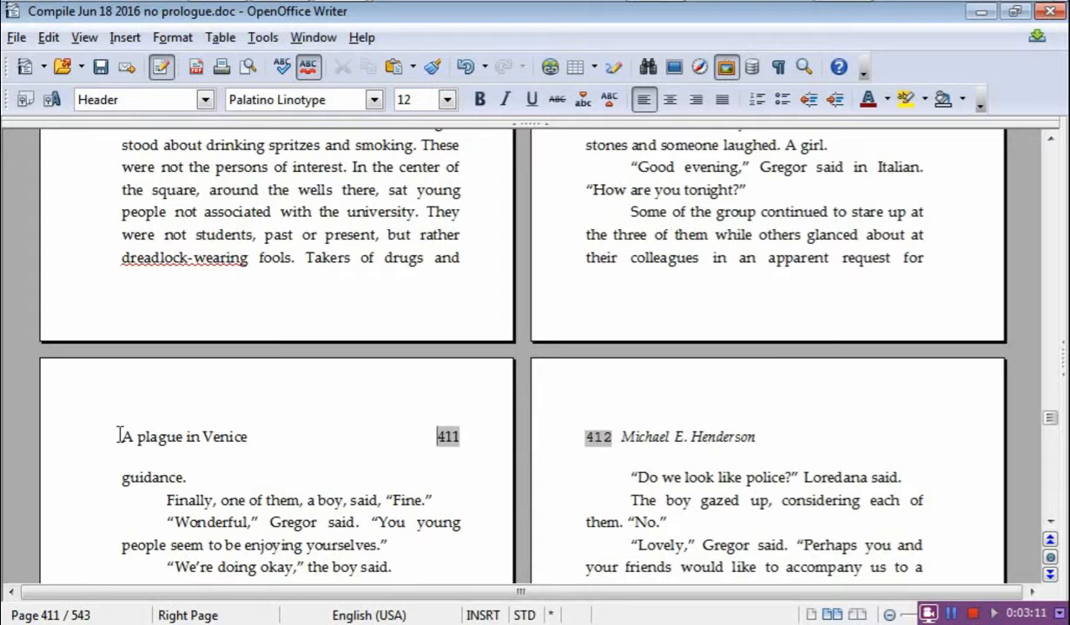
Check the title and page number layout on right pages late in the manuscript and return to its beginning.
left_click_drag(121, 434, 255, 439)
scroll(452, 435, "up", 4)
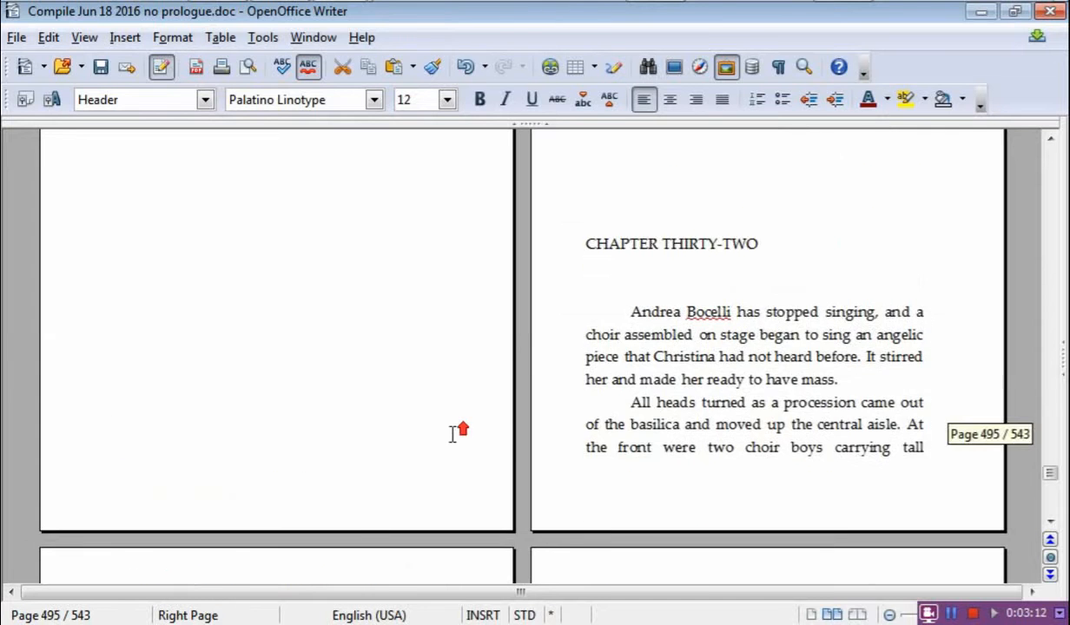
scroll(800, 363, "up", 10)
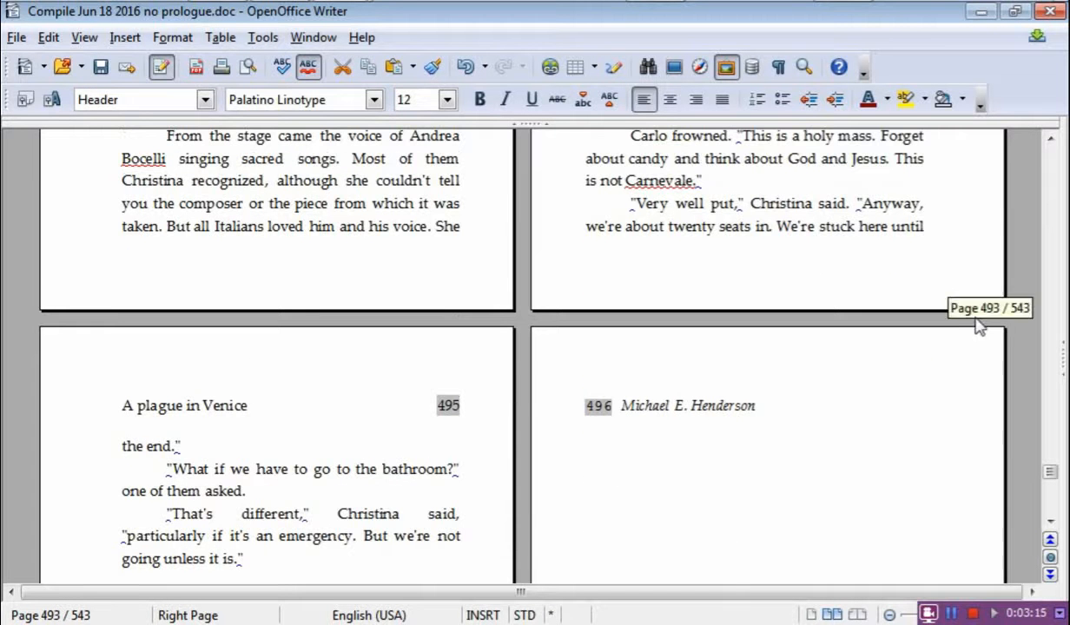
left_click_drag(1051, 474, 1064, 154)
left_click(1050, 140)
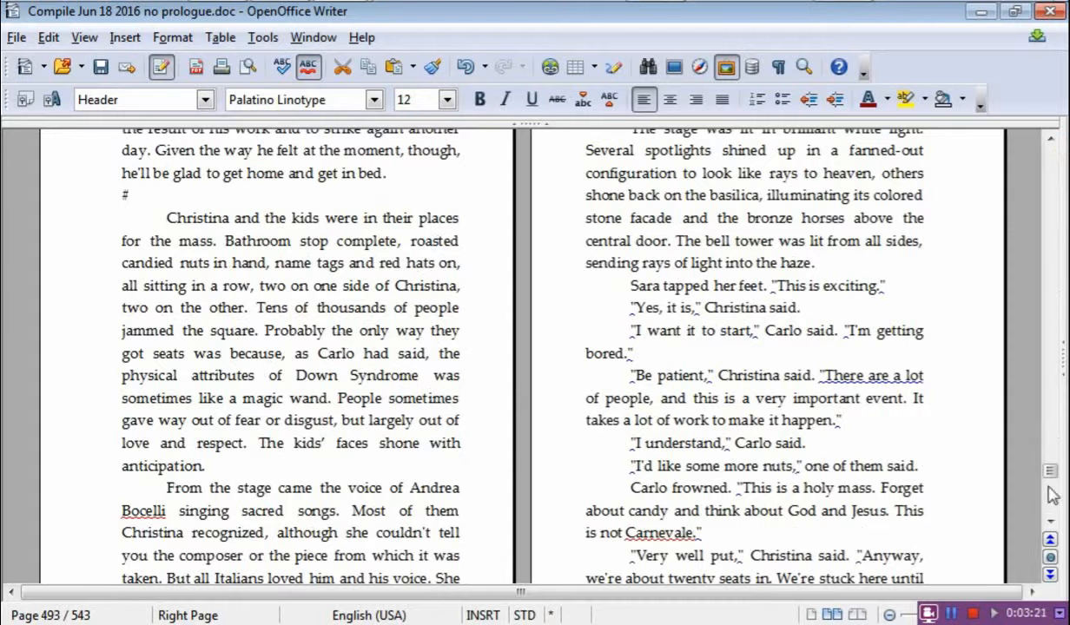
left_click_drag(1051, 475, 1050, 147)
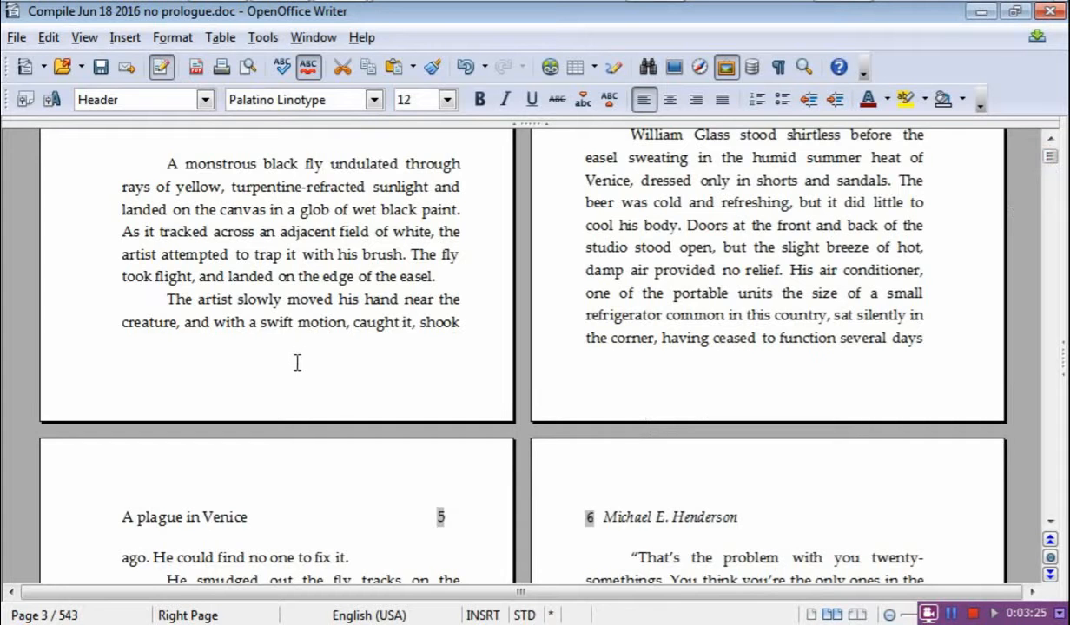
Compare the header areas of the first page of Chapter One and the left and right pages following it.
scroll(296, 363, "down", 1)
scroll(686, 328, "up", 9)
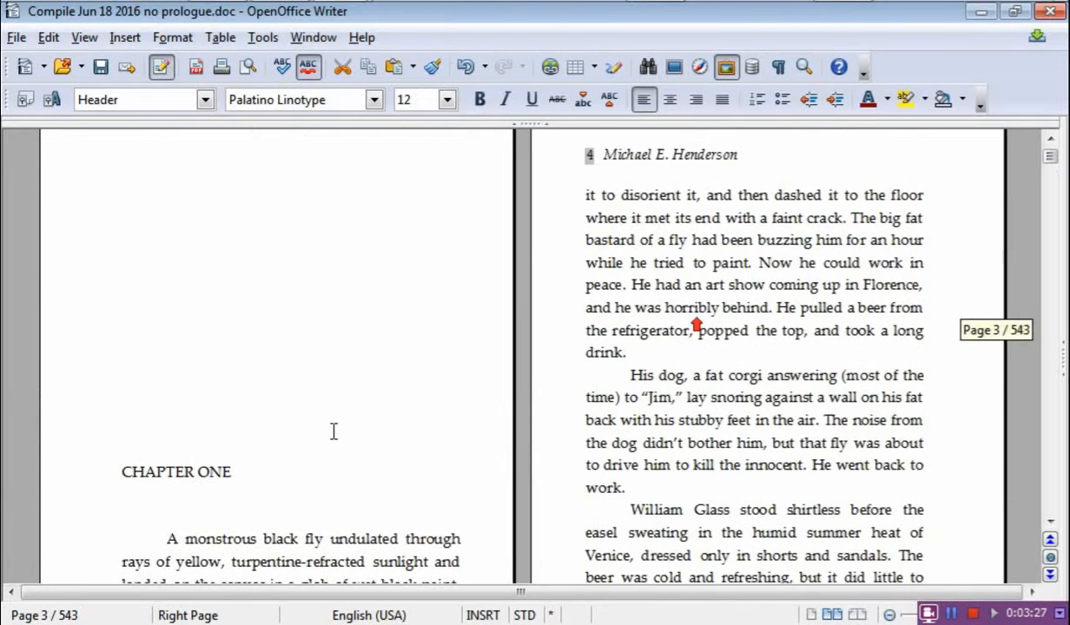
scroll(295, 430, "up", 4)
scroll(247, 376, "down", 2)
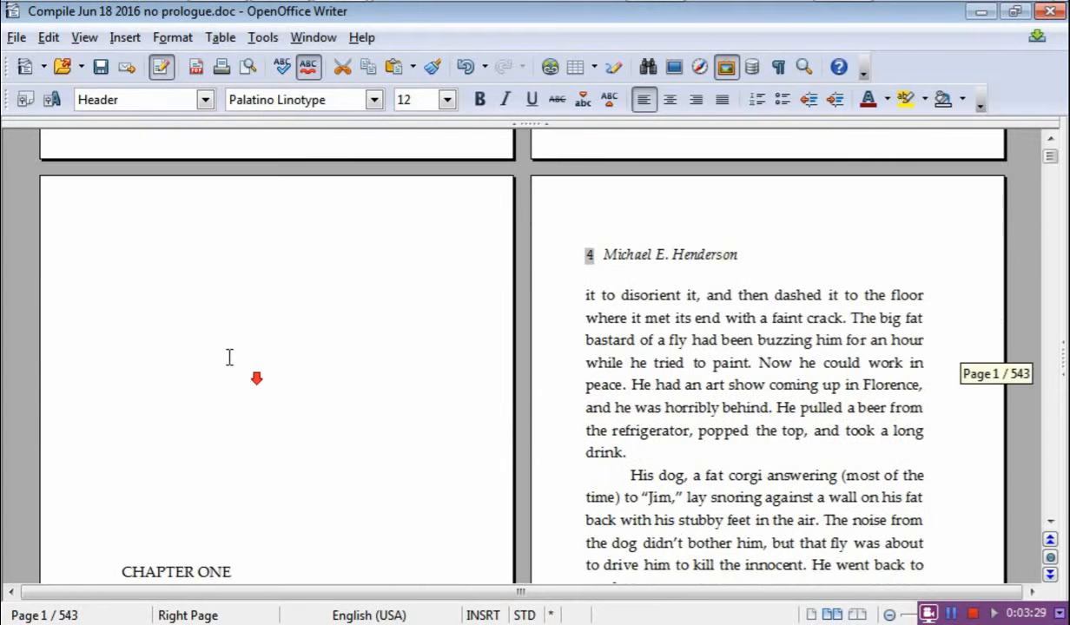
left_click(228, 353)
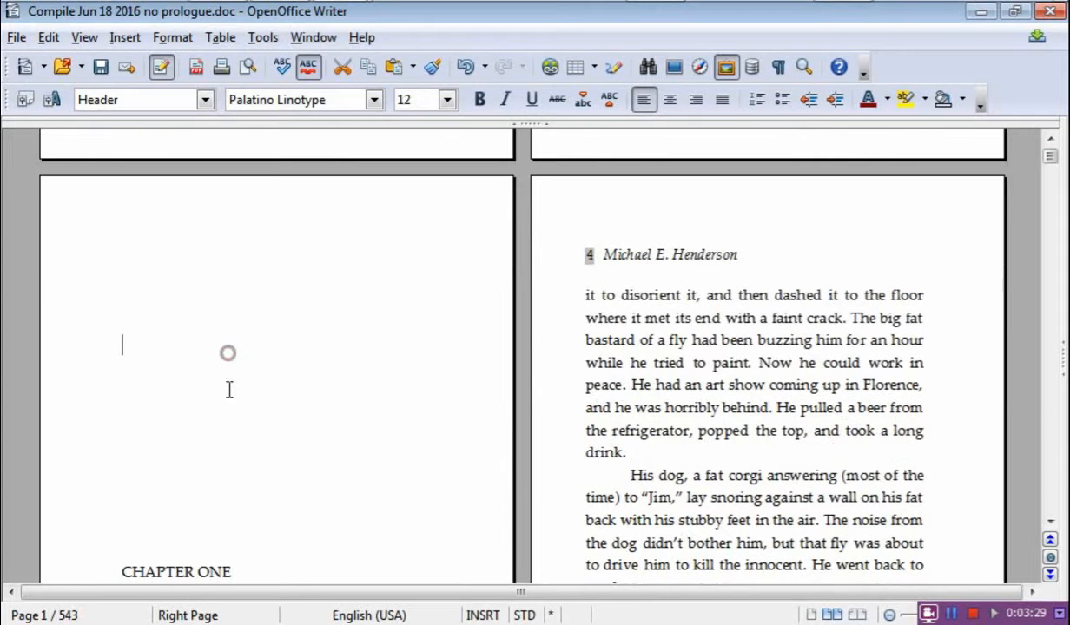
left_click(686, 364)
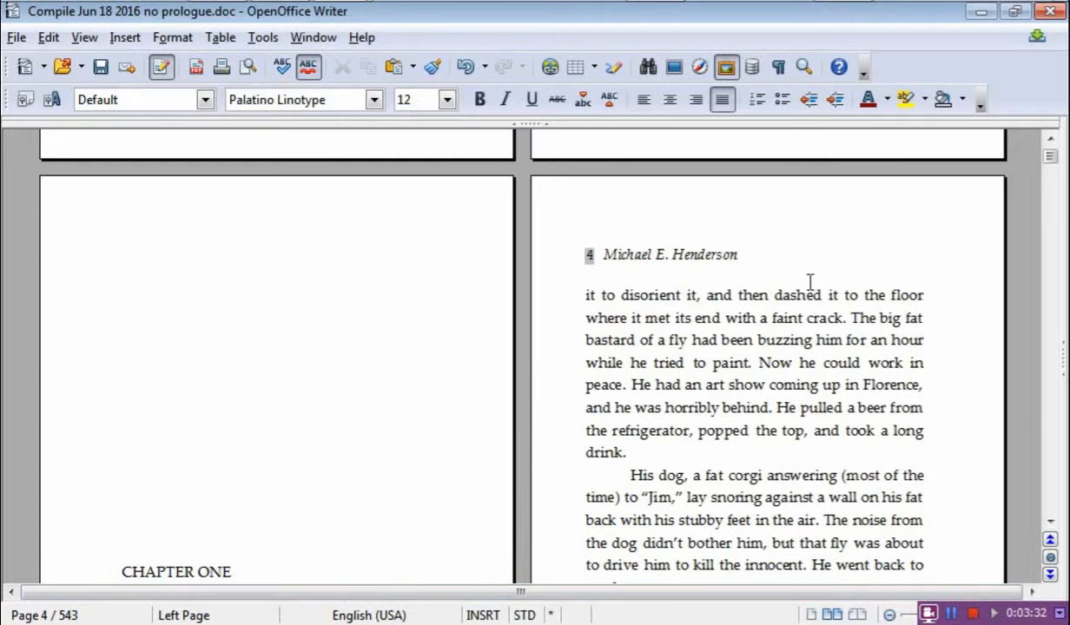
middle_click(743, 286)
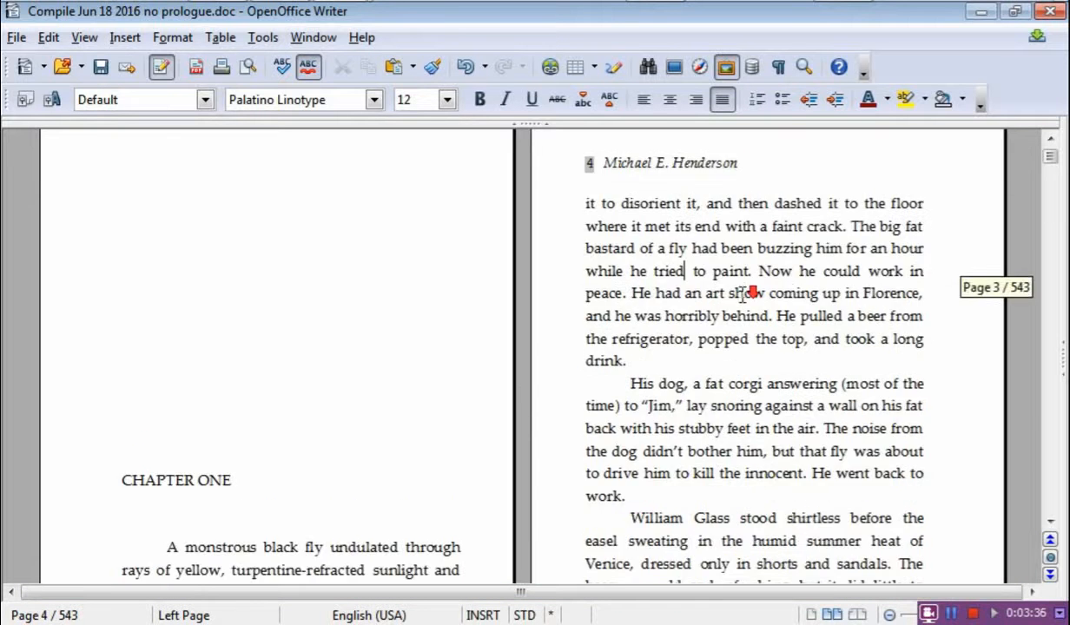
scroll(742, 332, "down", 1)
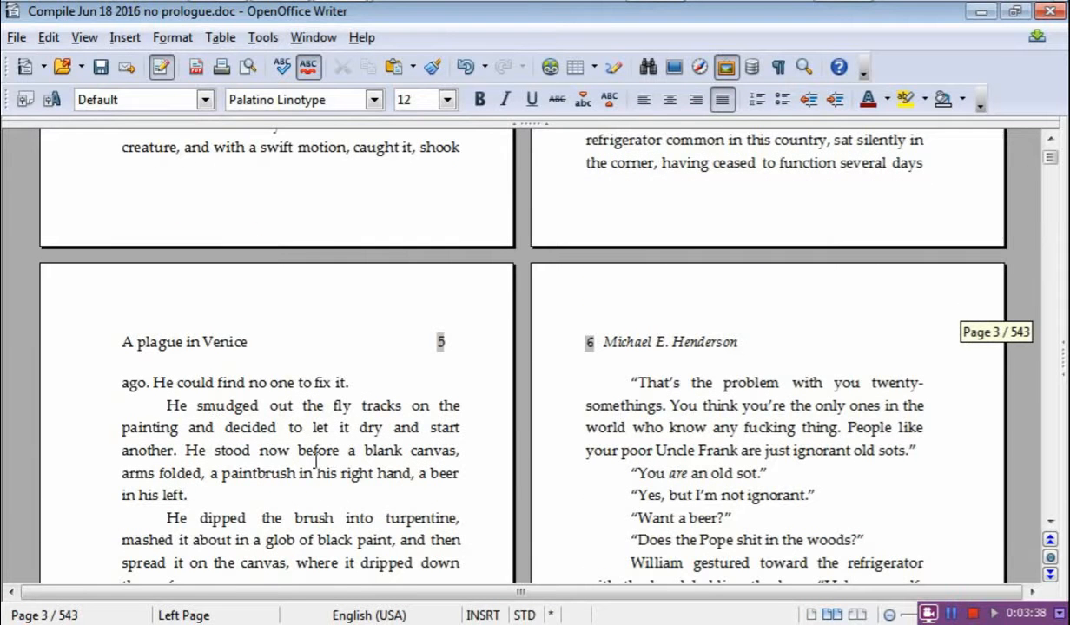
left_click(279, 446)
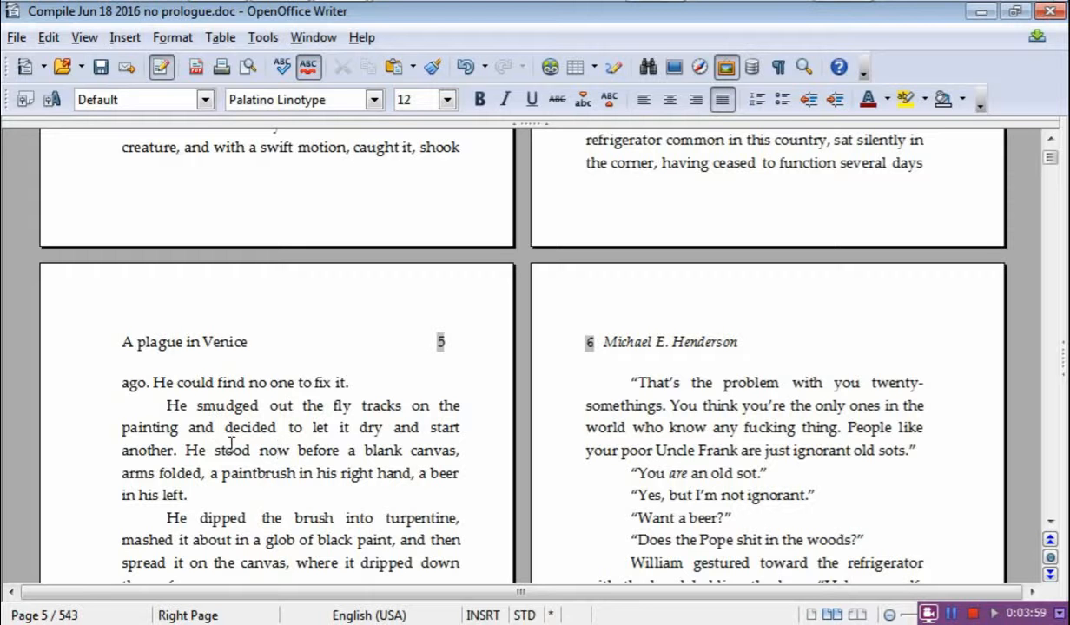
Italicize the book title in the header on page 17.
scroll(451, 382, "down", 3)
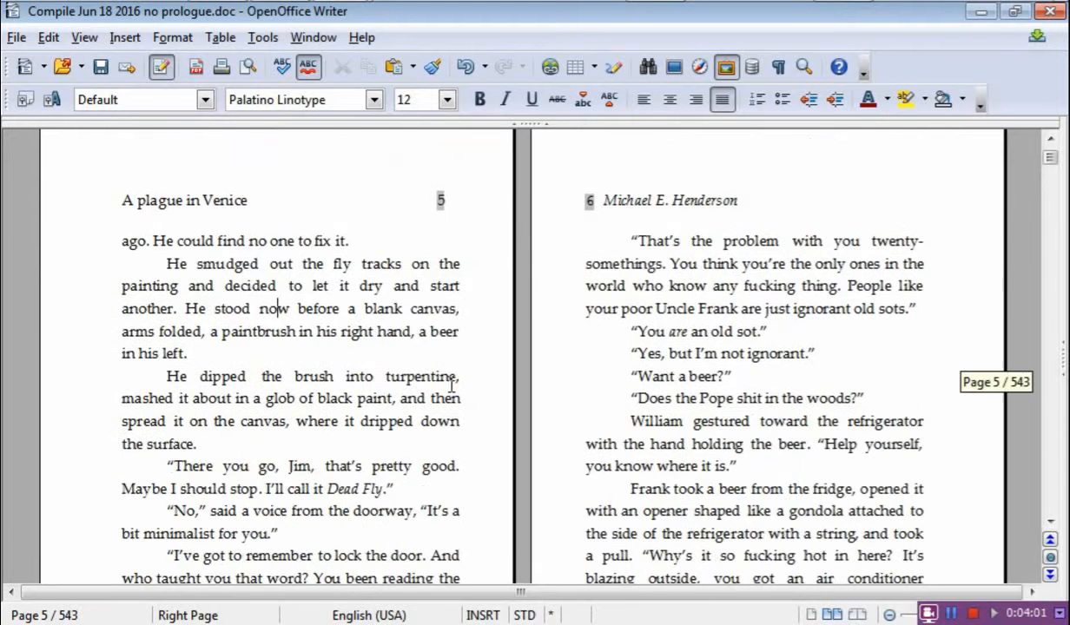
scroll(452, 385, "down", 13)
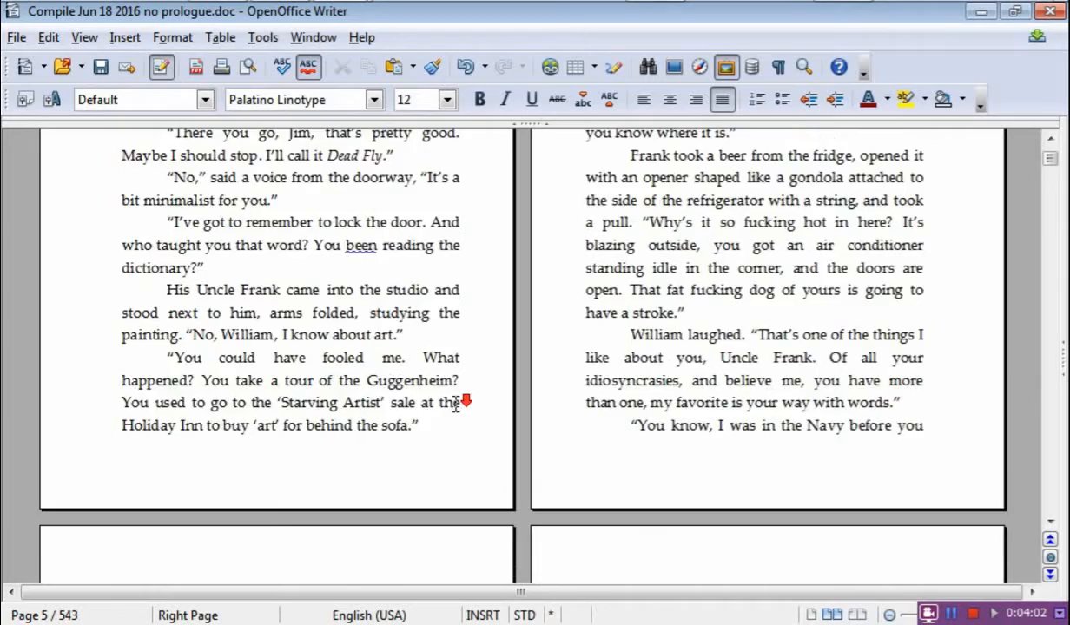
scroll(458, 408, "down", 12)
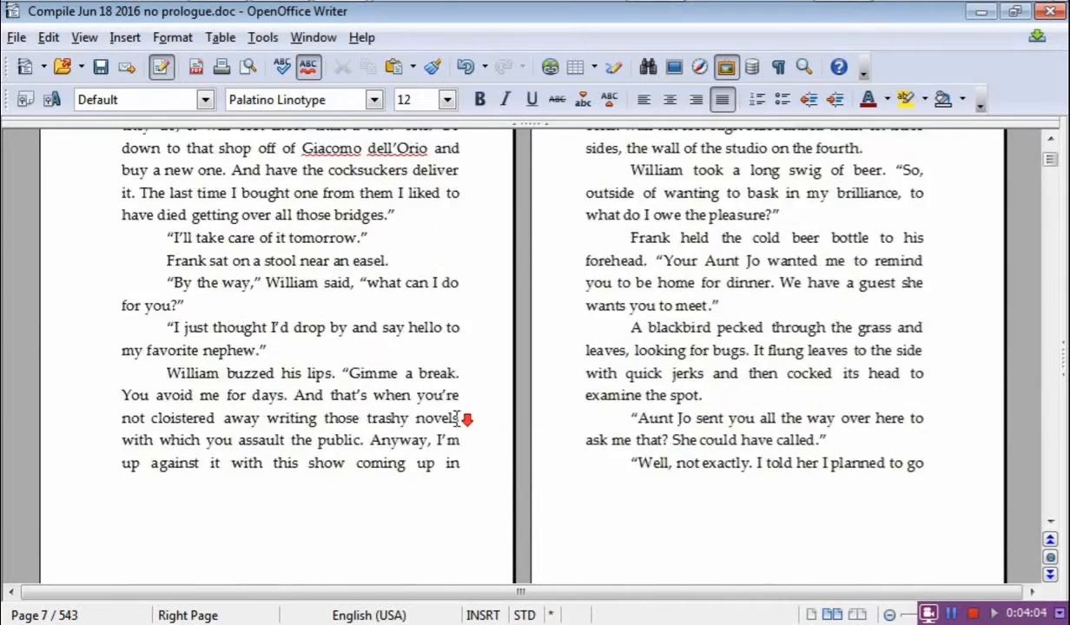
scroll(455, 423, "down", 17)
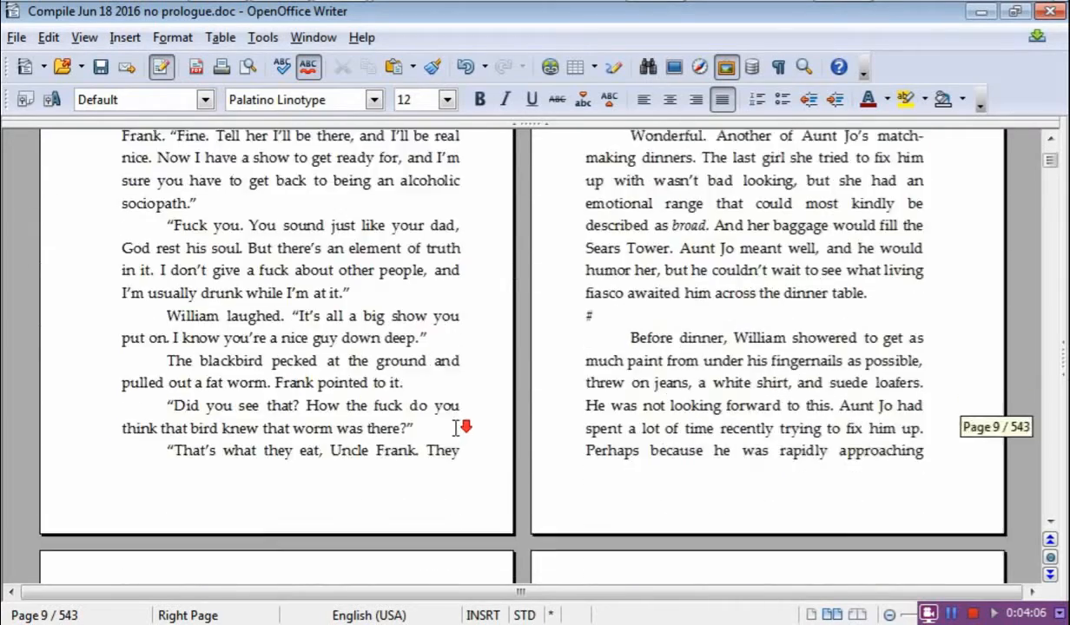
scroll(456, 430, "down", 14)
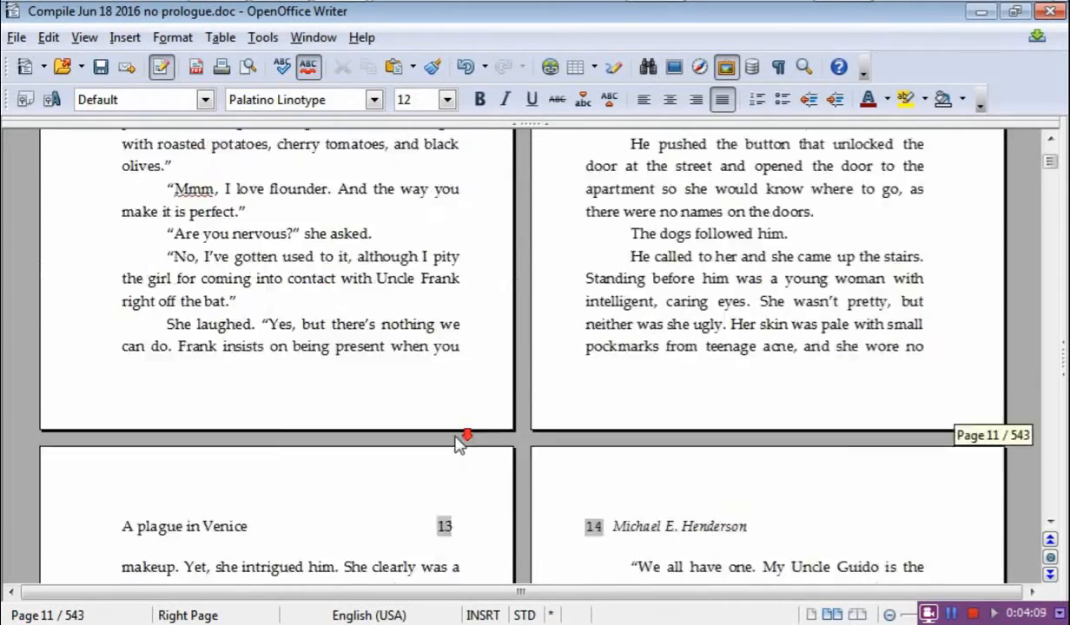
scroll(460, 435, "down", 10)
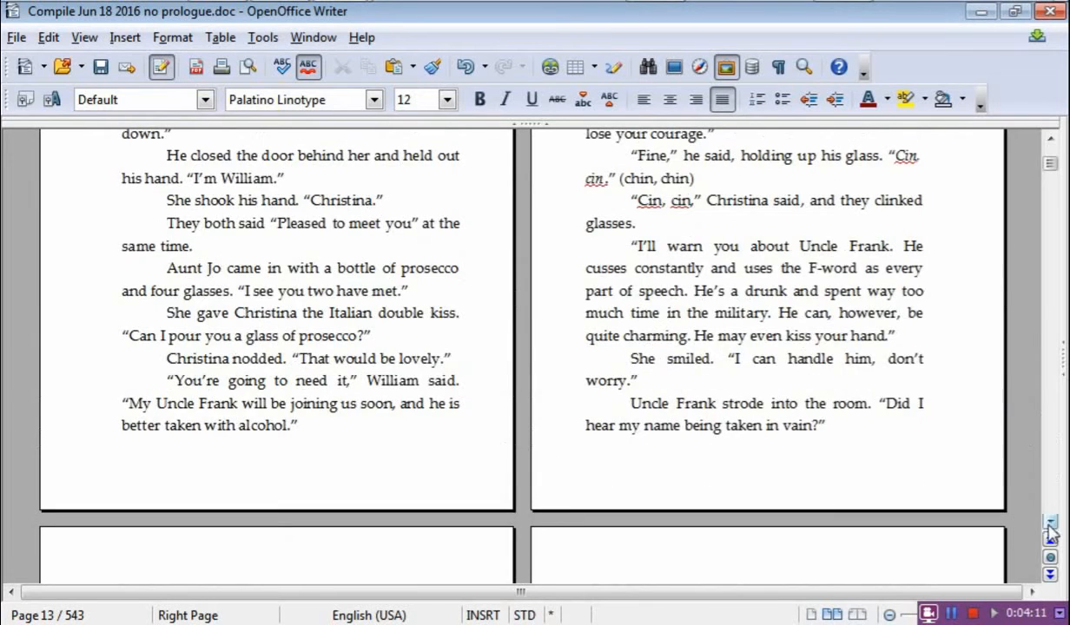
scroll(231, 276, "down", 18)
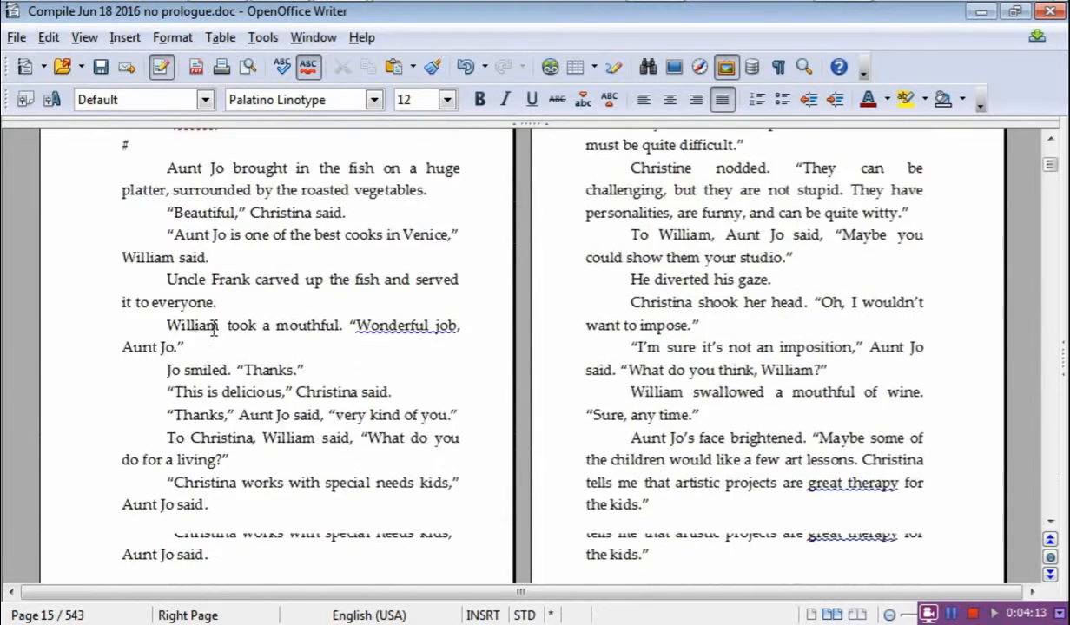
scroll(217, 337, "down", 3)
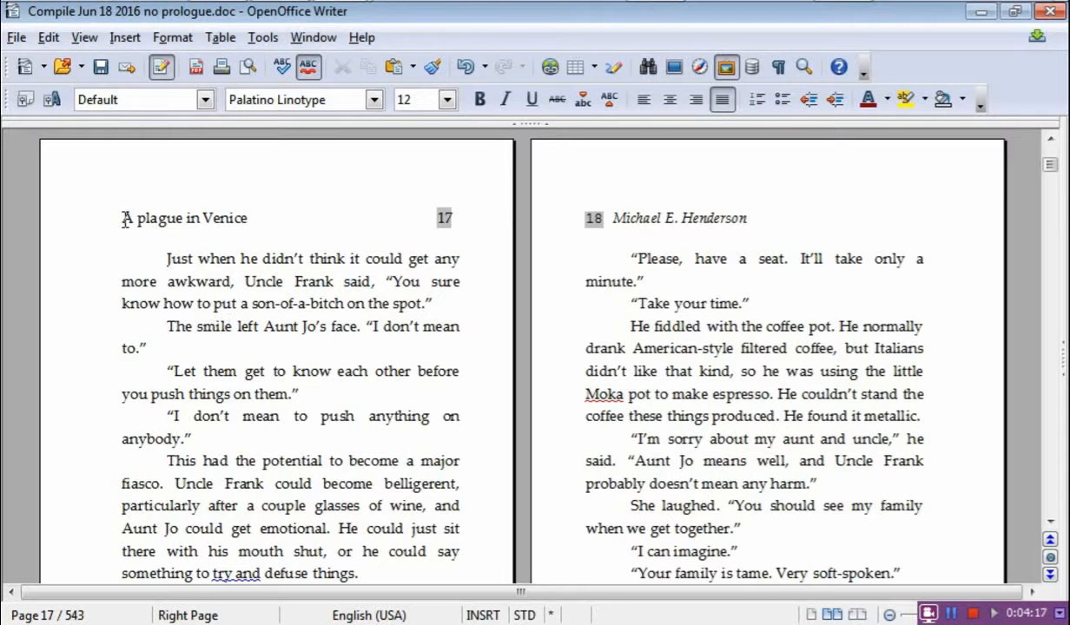
left_click_drag(123, 218, 250, 218)
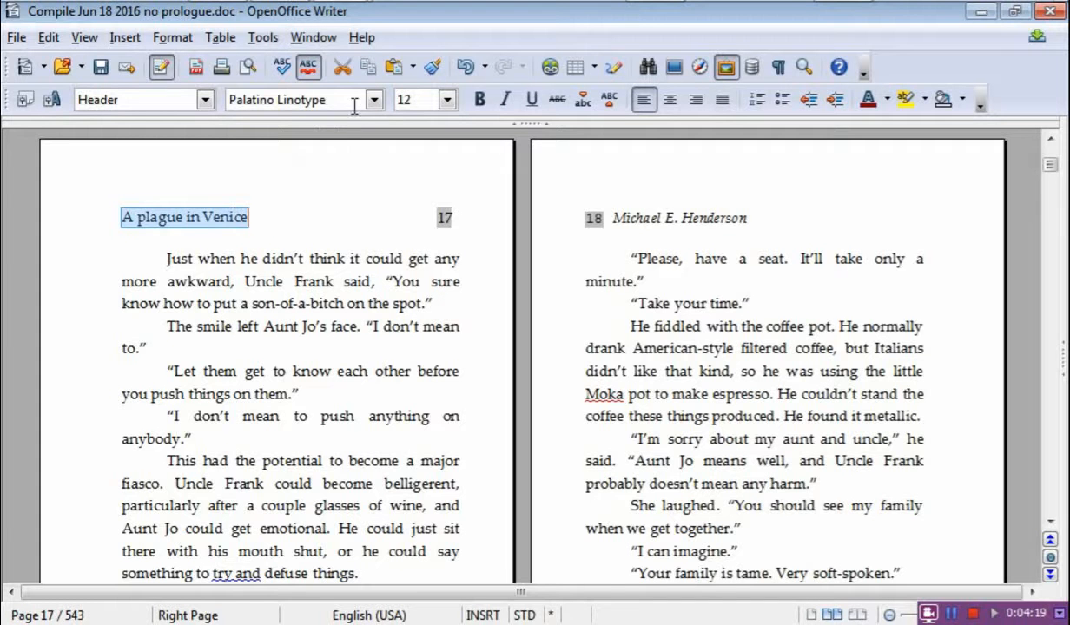
left_click(504, 99)
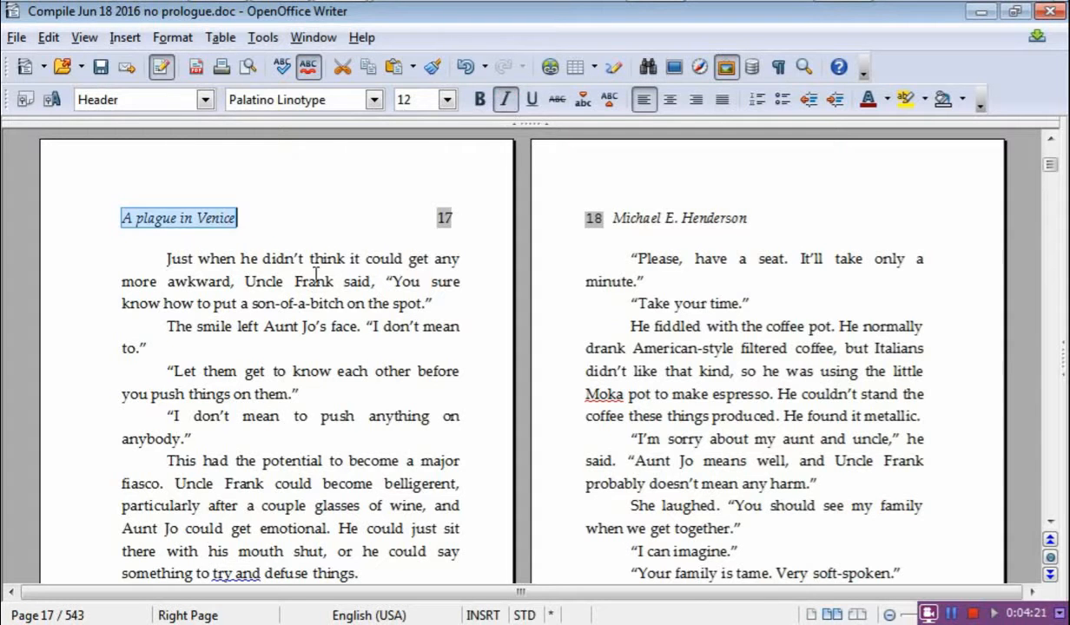
left_click(248, 201)
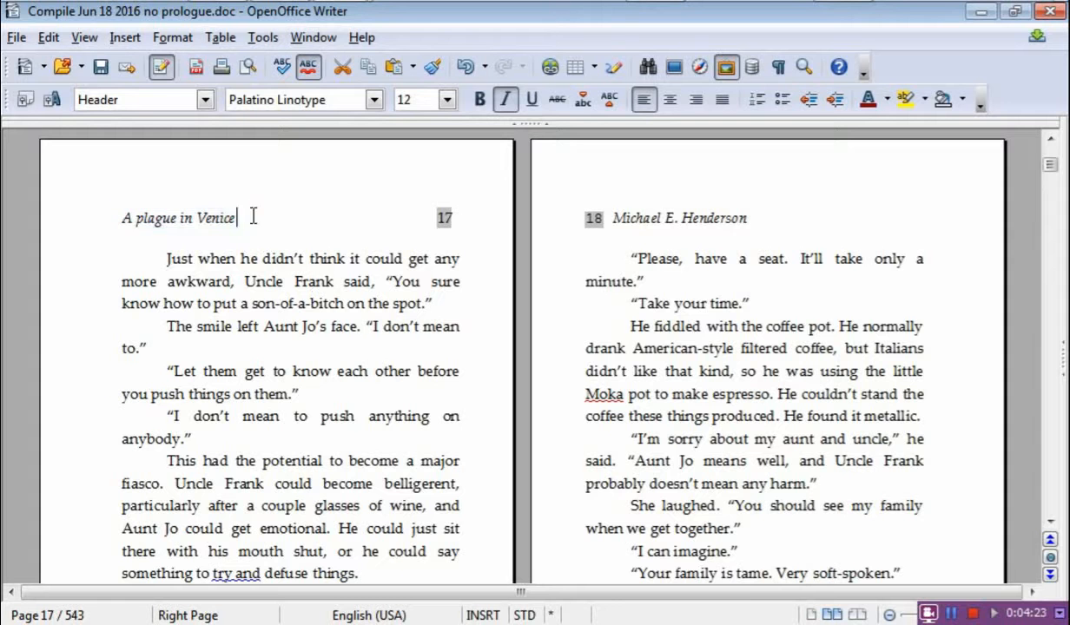
Capitalize the second word of the header title so it reads "A Plague in Venice".
left_click(139, 217)
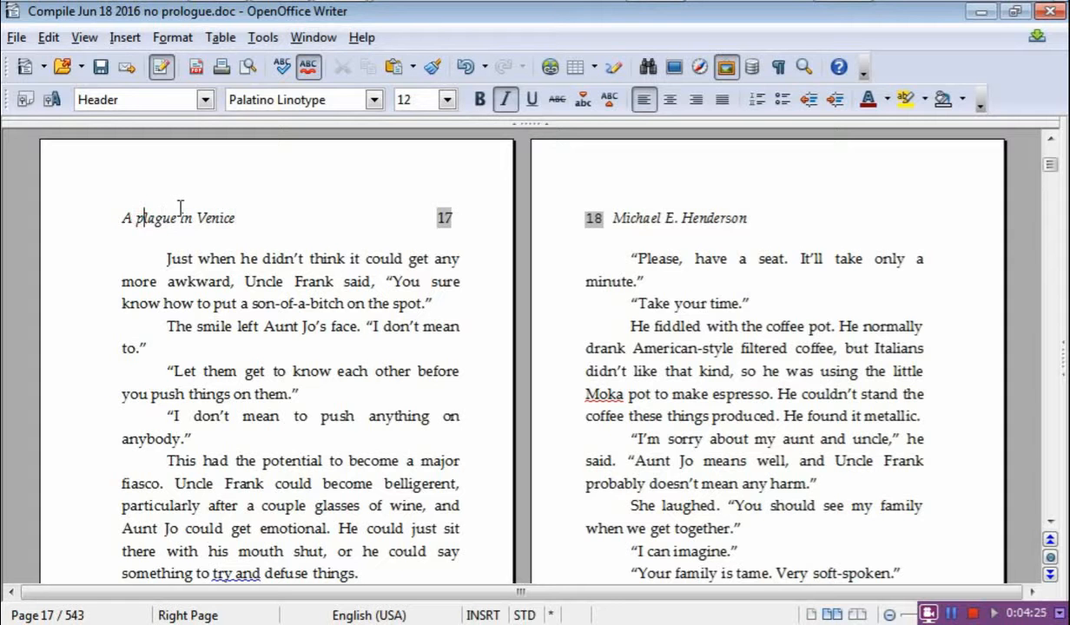
key("BackSpace")
type("P")
left_click(280, 217)
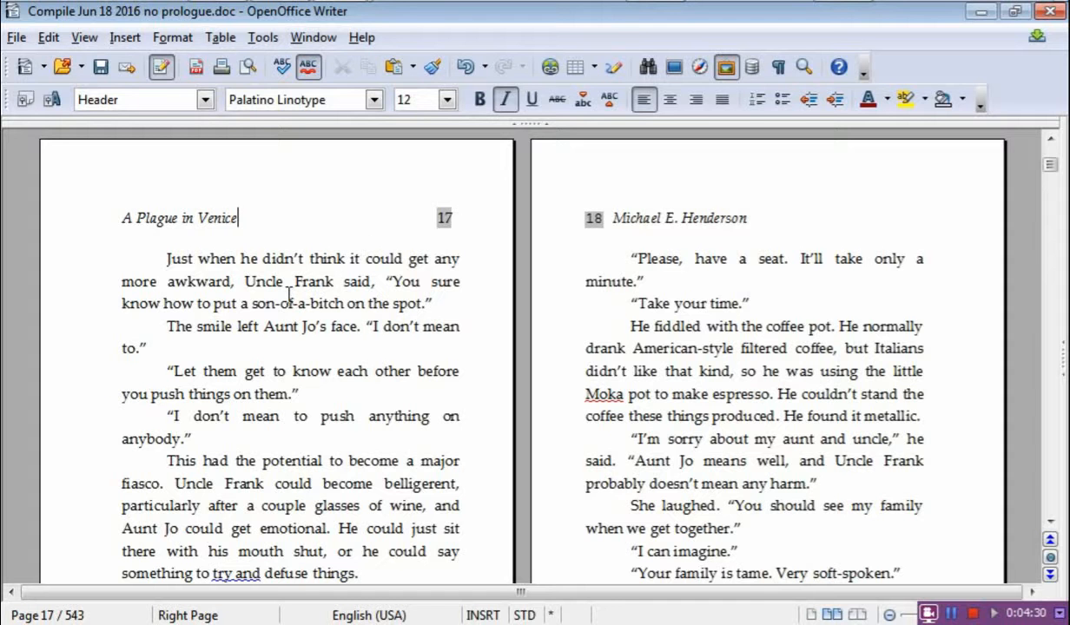
left_click(126, 219)
left_click_drag(132, 218, 449, 222)
left_click(304, 278)
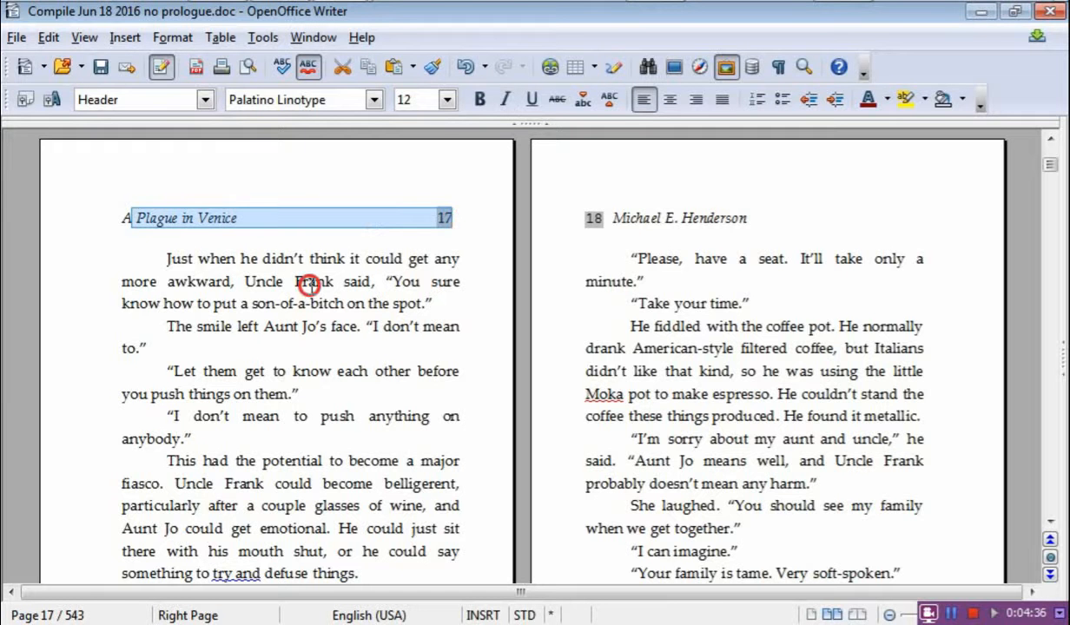
left_click(240, 295)
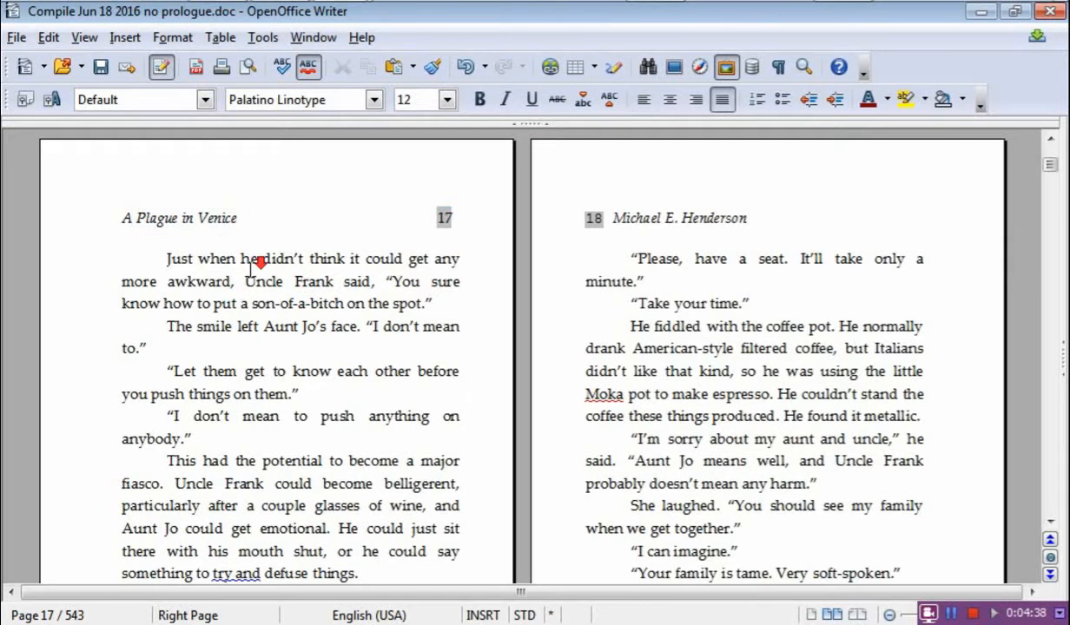
Examine the running headers from page 17 onward to page 24, including the opening page of Chapter Two.
scroll(265, 217, "down", 2)
scroll(347, 304, "up", 3)
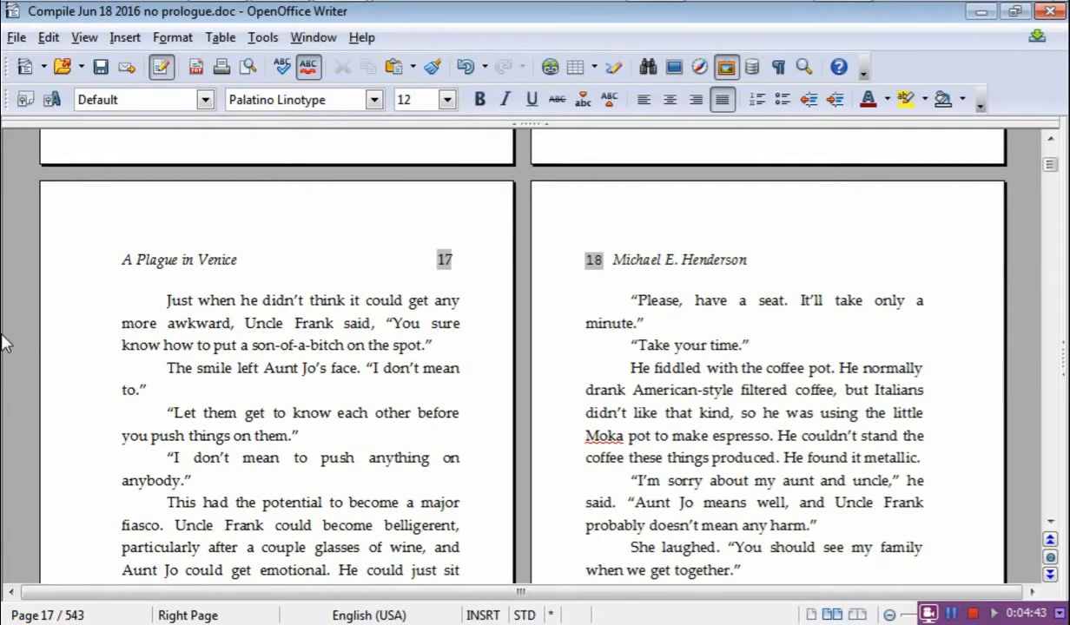
scroll(74, 344, "down", 20)
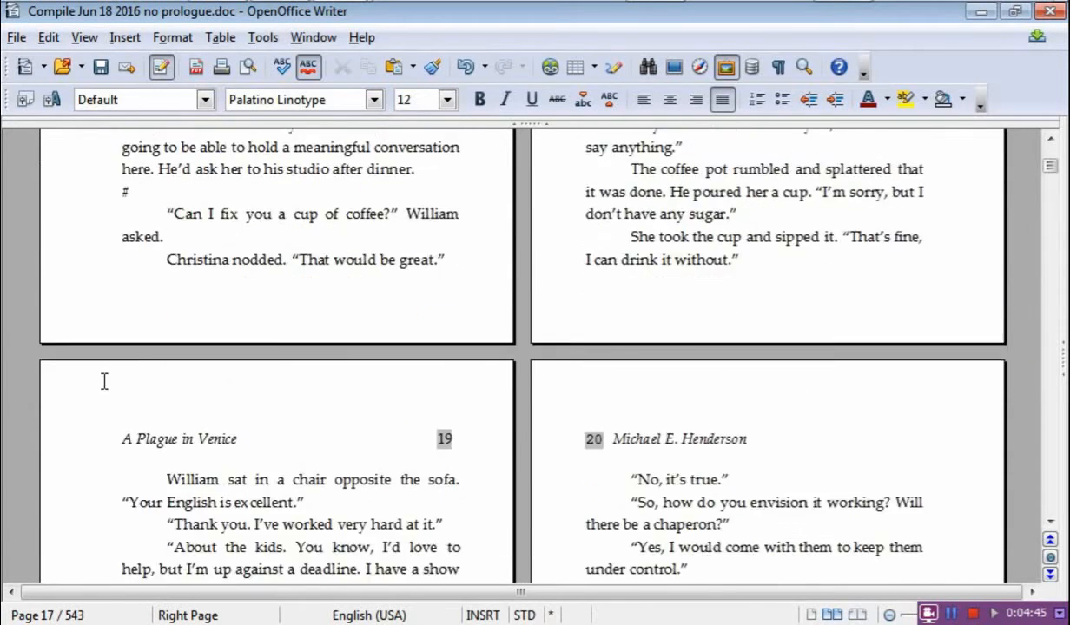
scroll(191, 382, "down", 15)
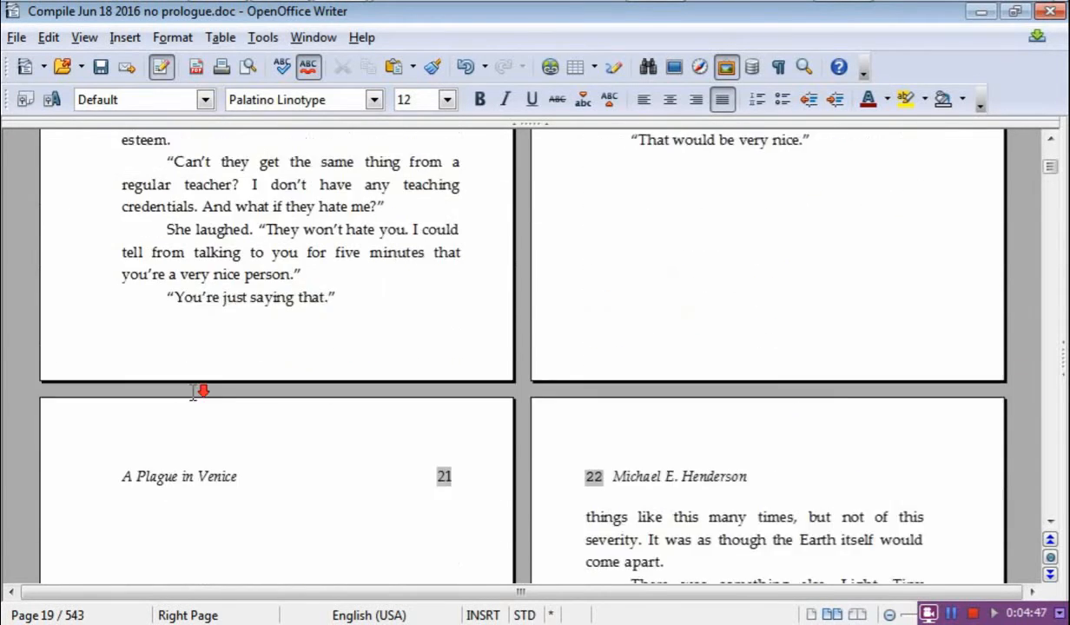
scroll(293, 396, "down", 6)
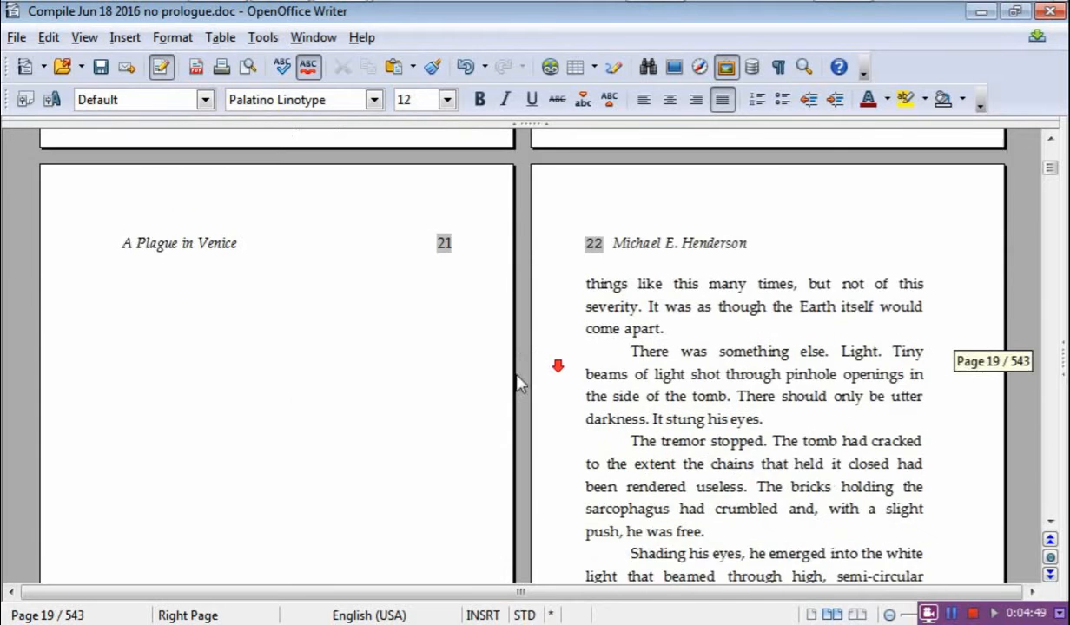
scroll(412, 413, "down", 1)
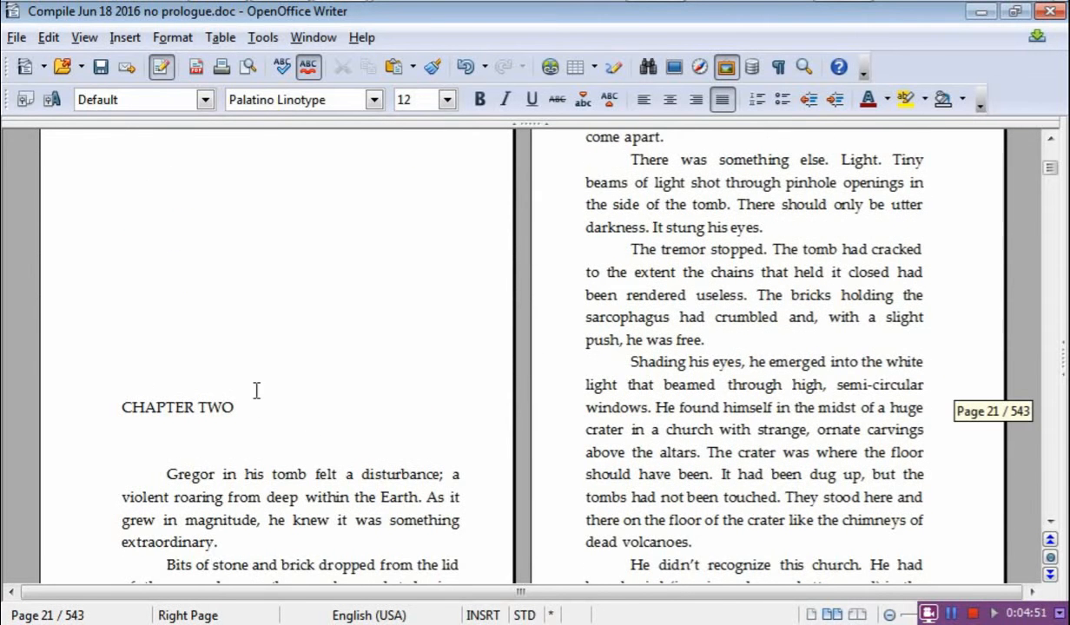
scroll(317, 408, "up", 4)
scroll(318, 409, "up", 1)
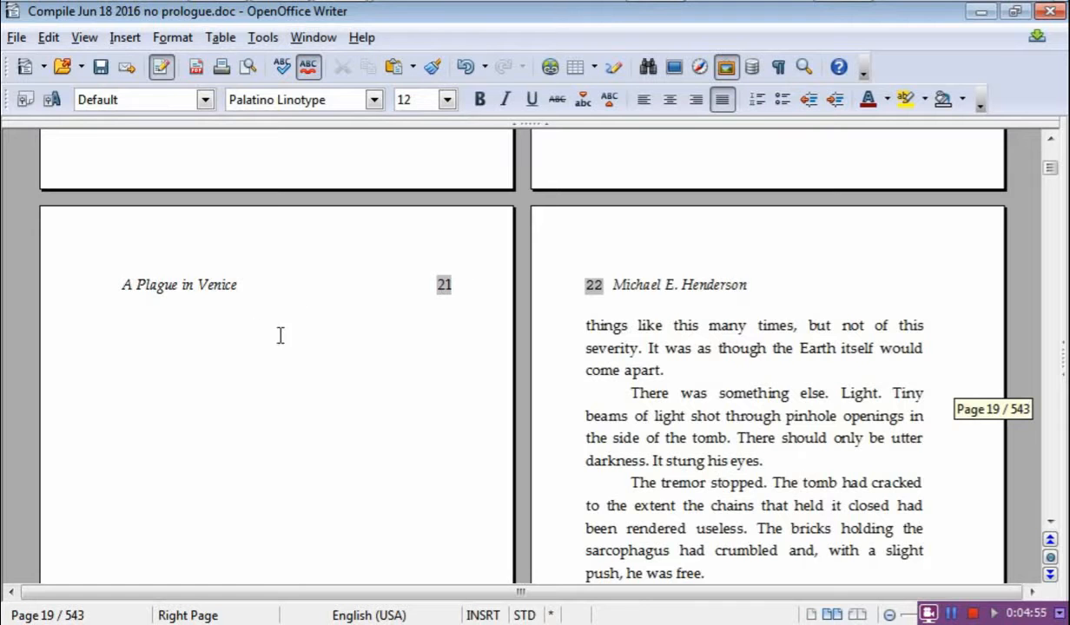
scroll(255, 391, "down", 6)
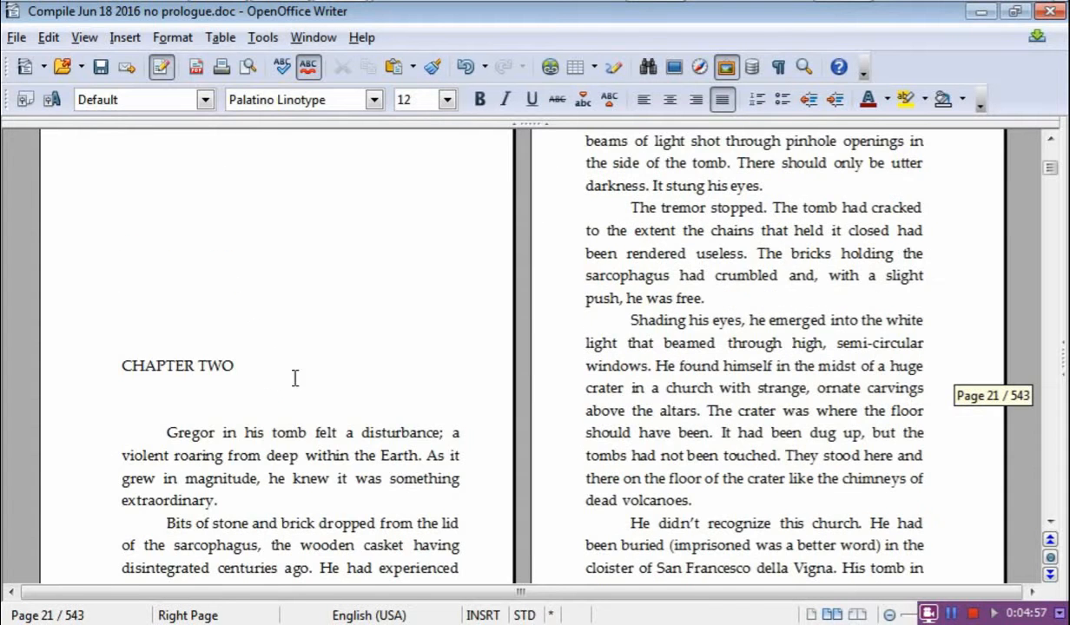
scroll(312, 340, "down", 6)
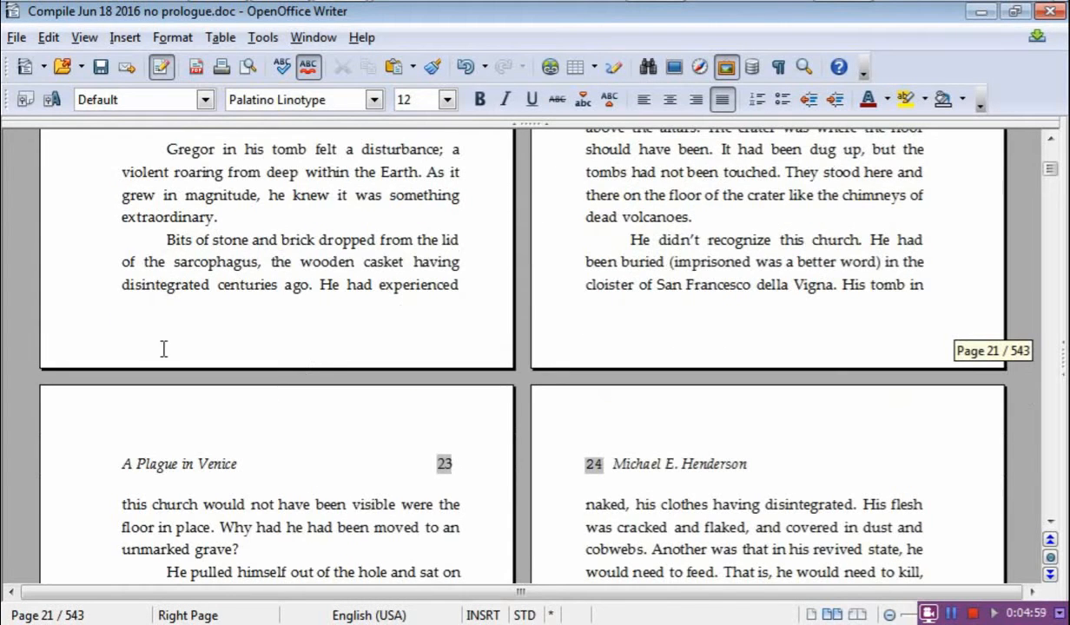
Compare the header on Chapter Two's opening page with the headers of the last Chapter One pages.
scroll(318, 347, "up", 9)
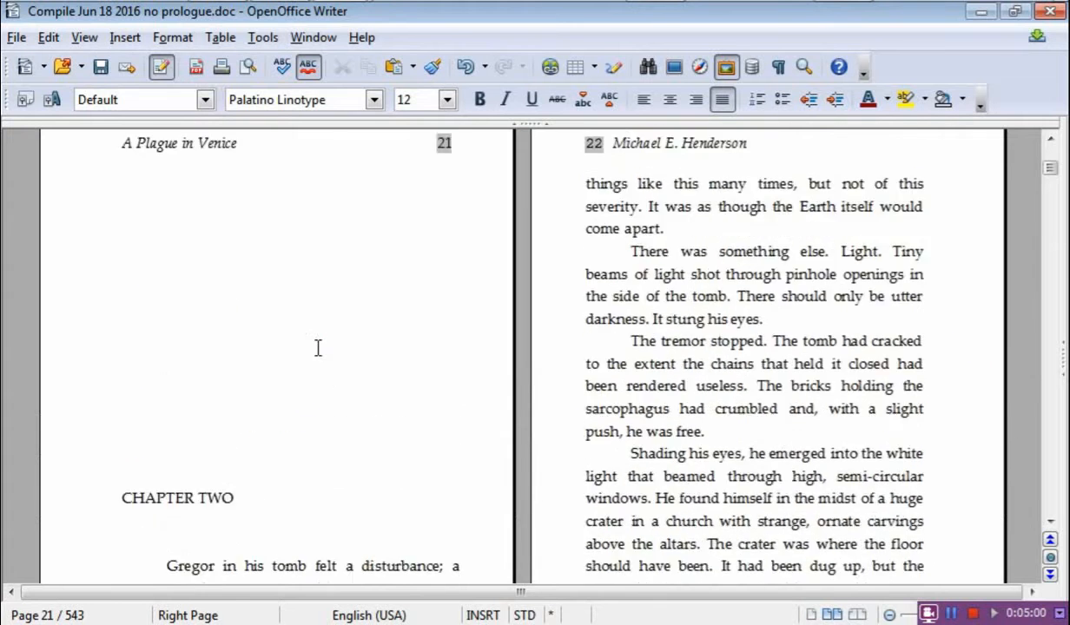
scroll(318, 347, "up", 2)
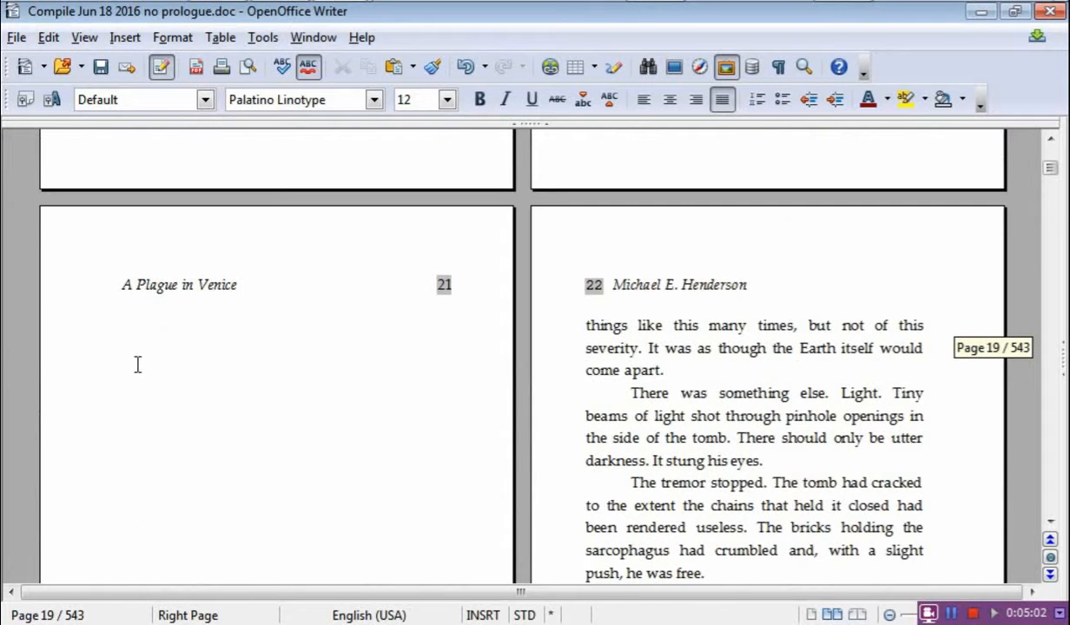
scroll(459, 264, "up", 13)
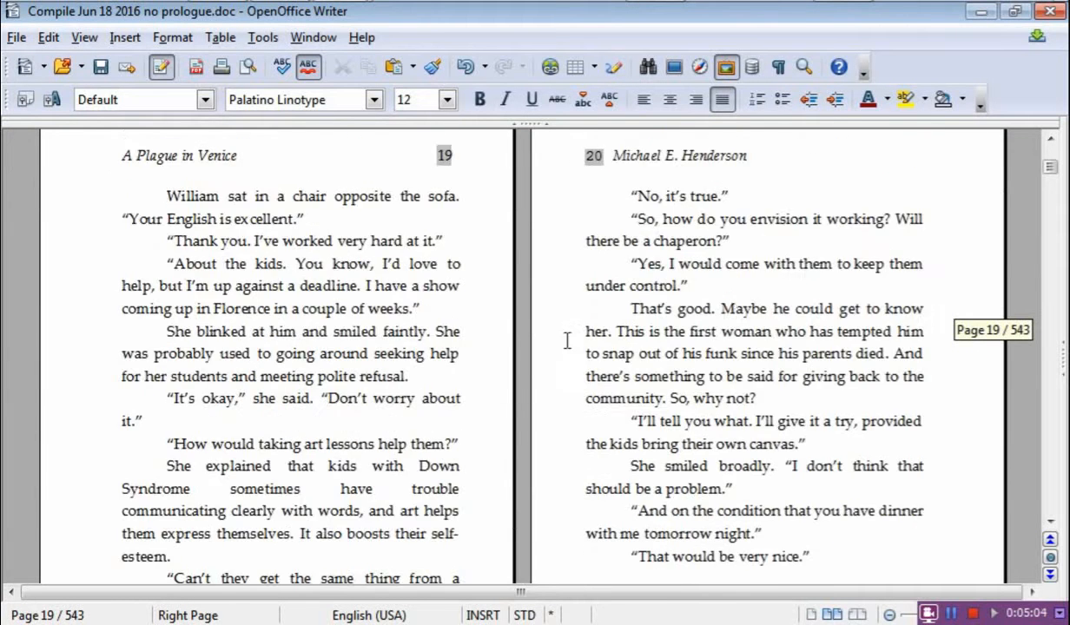
scroll(736, 304, "up", 3)
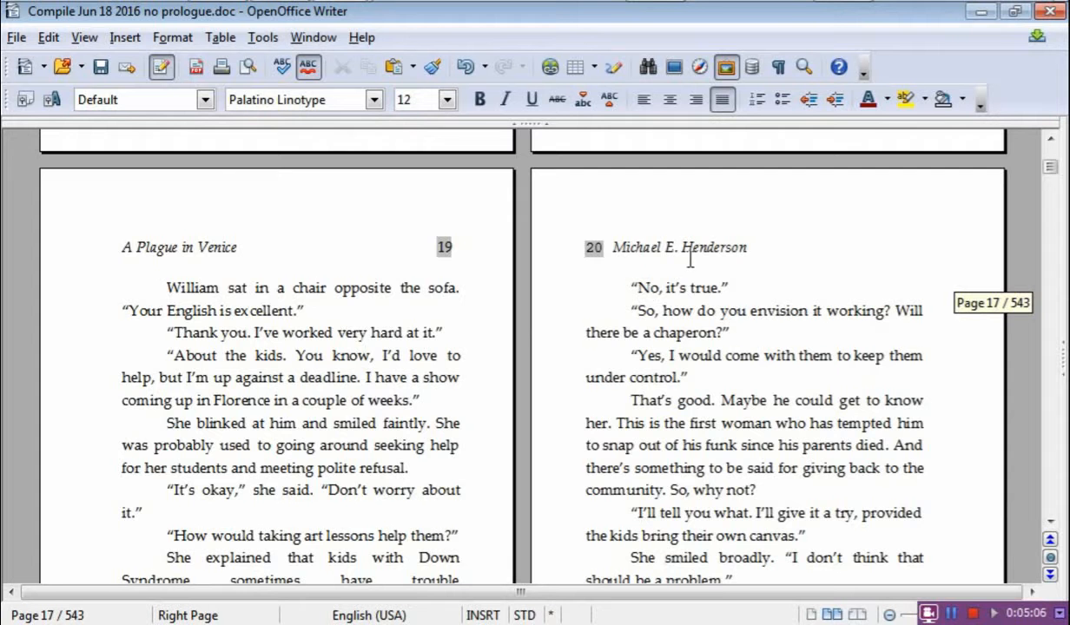
scroll(689, 345, "down", 9)
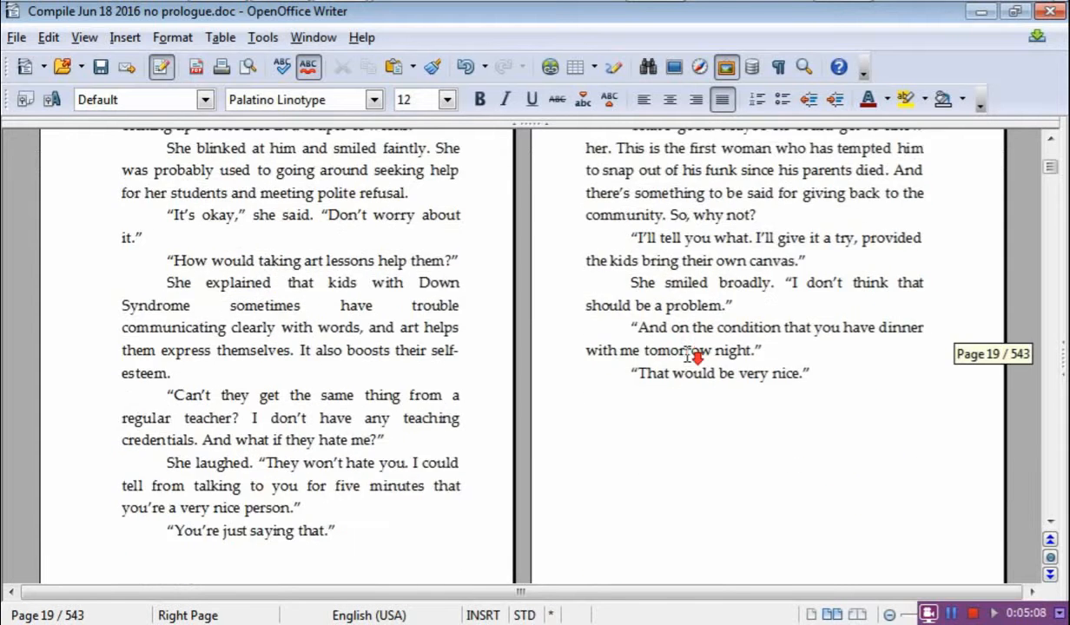
scroll(132, 474, "down", 3)
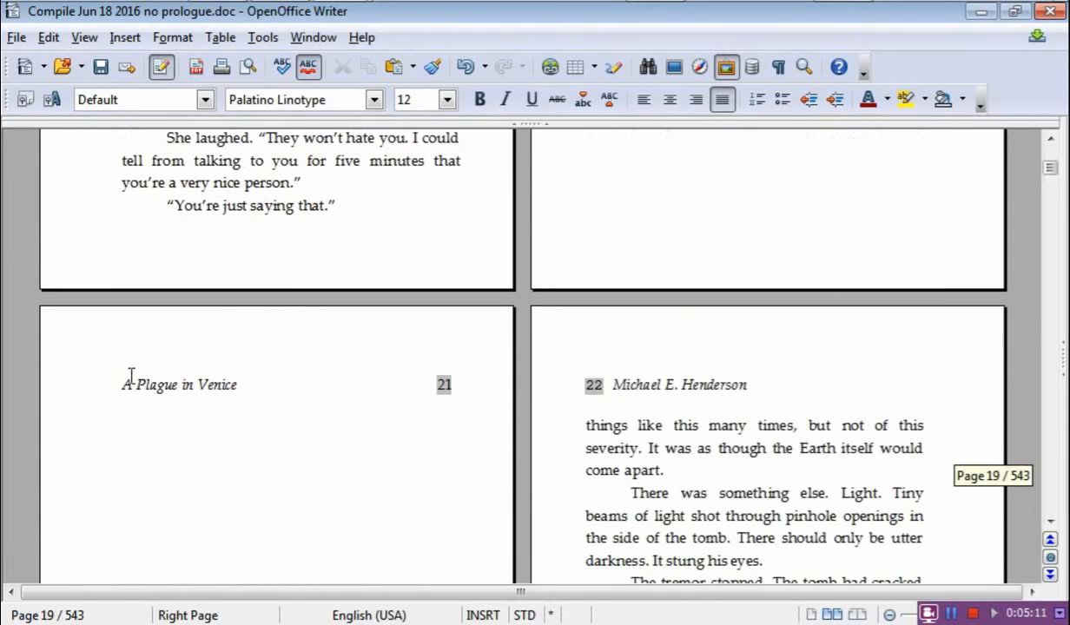
scroll(226, 396, "down", 2)
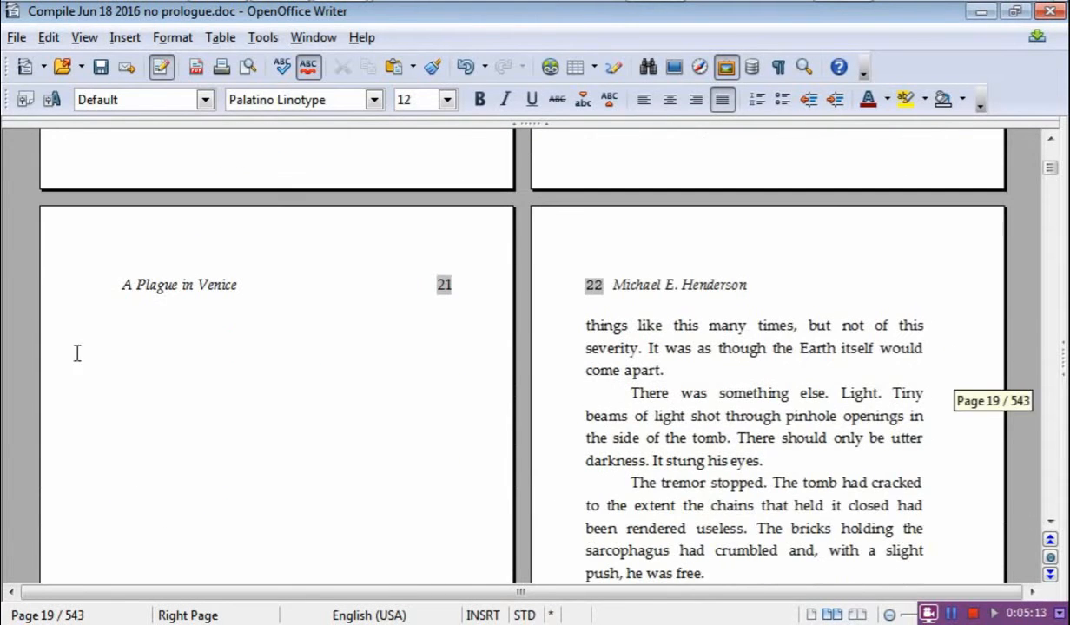
Delete the existing page break between the last line of Chapter One and the Chapter Two heading.
left_click(238, 348)
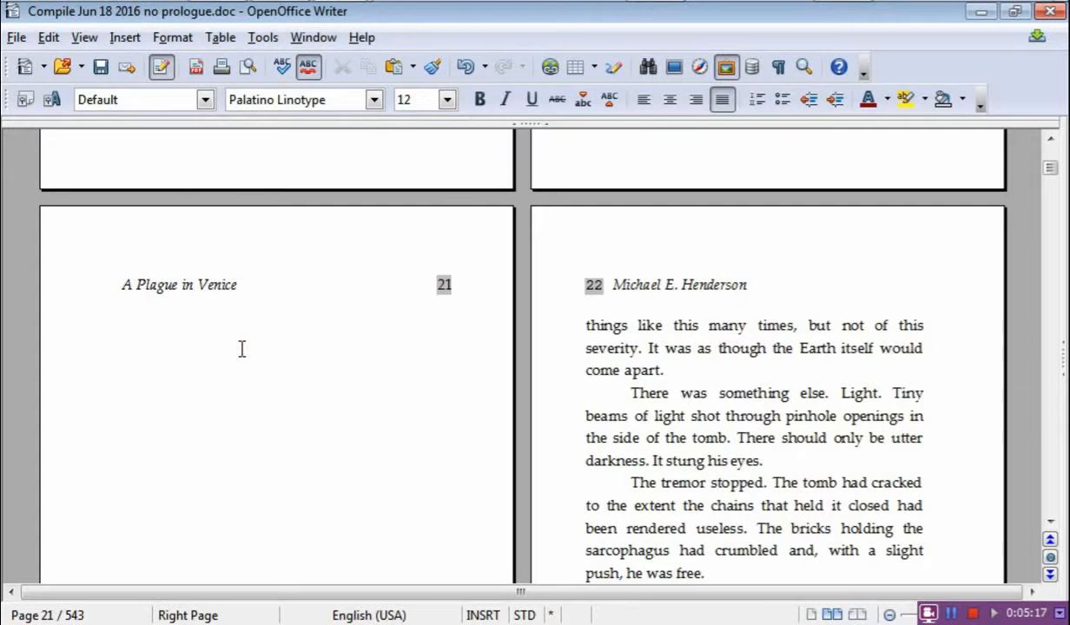
scroll(242, 349, "up", 7)
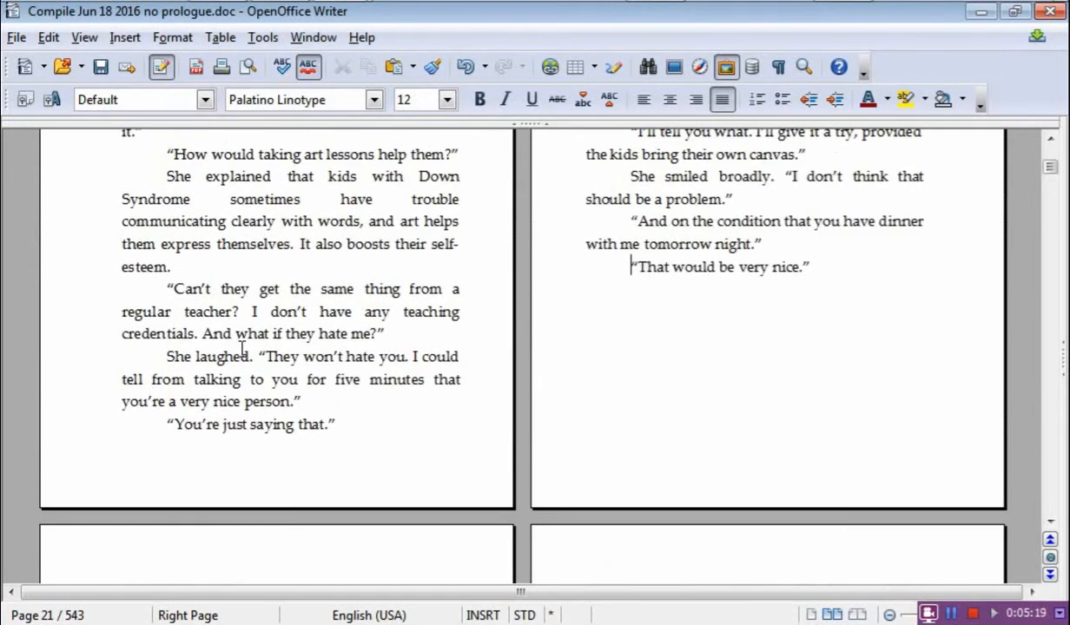
scroll(241, 349, "down", 4)
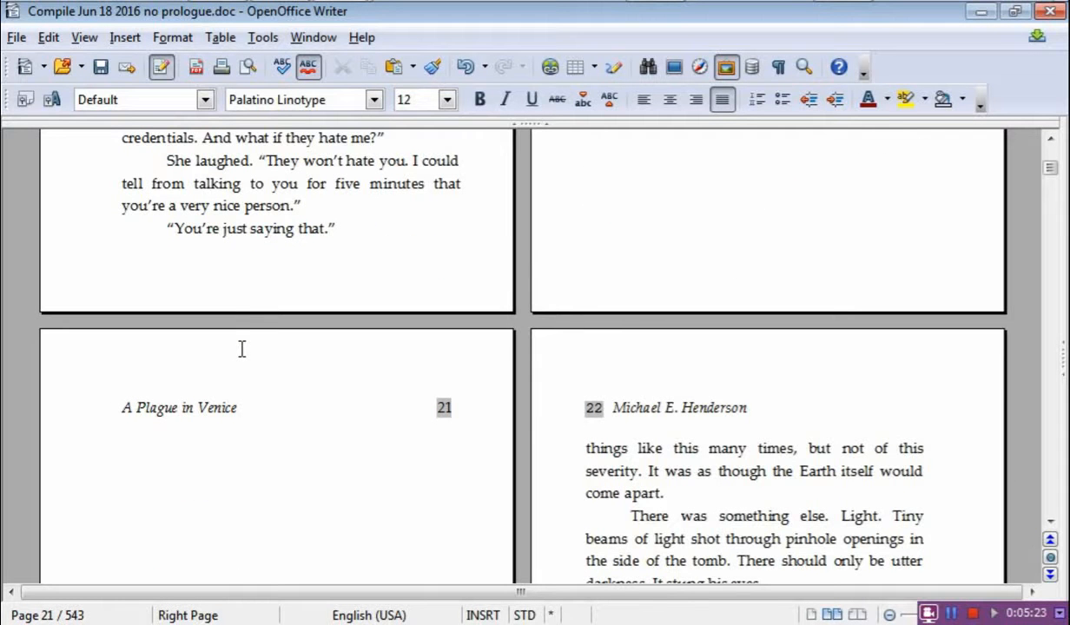
key("Left")
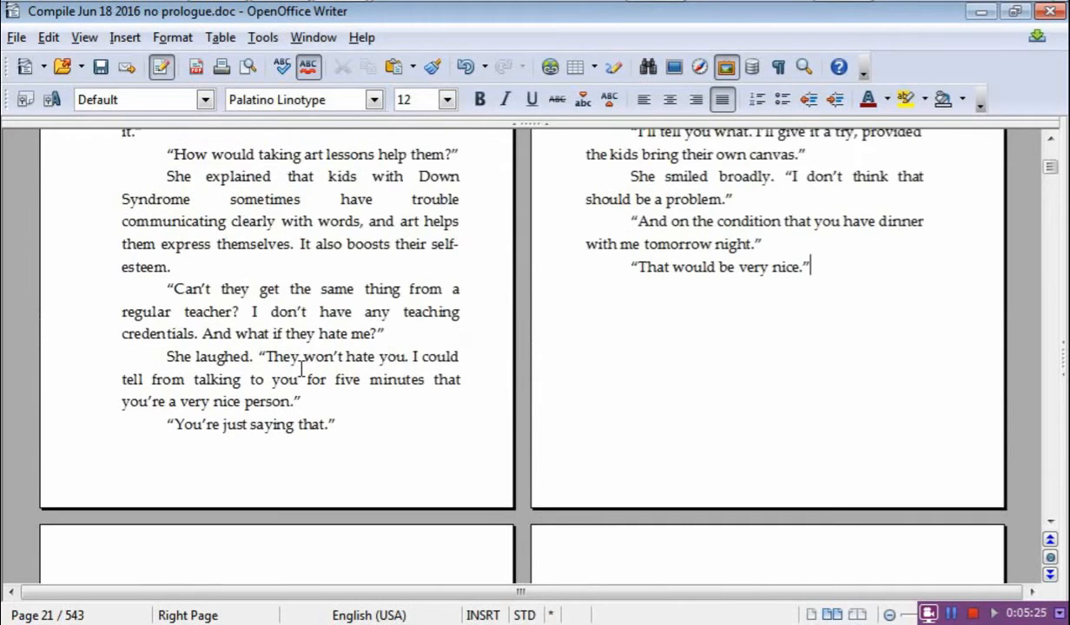
key("Right")
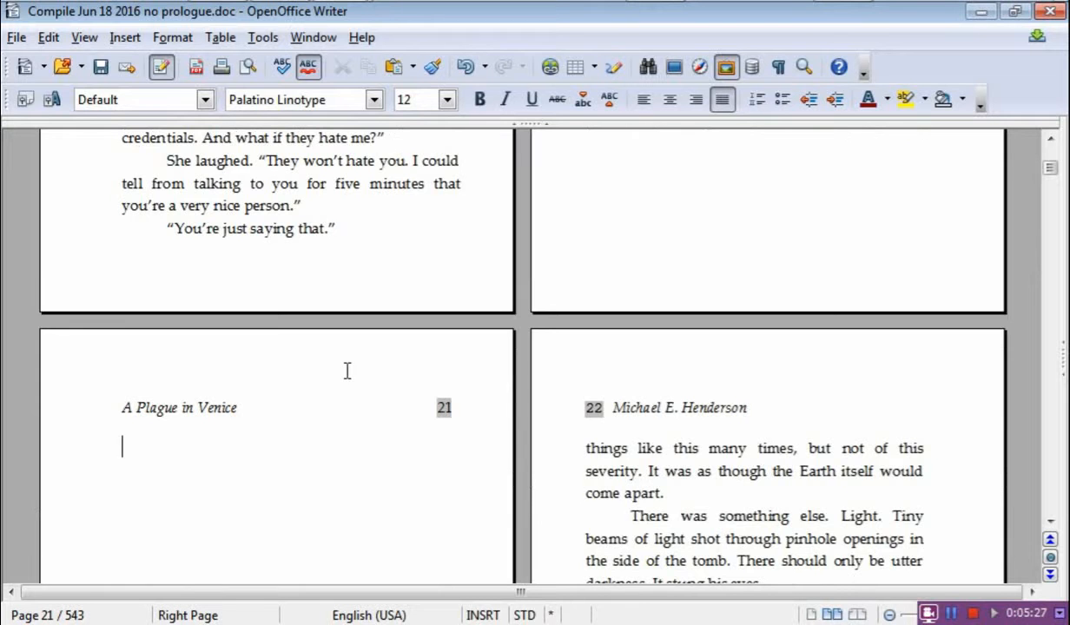
scroll(347, 371, "up", 5)
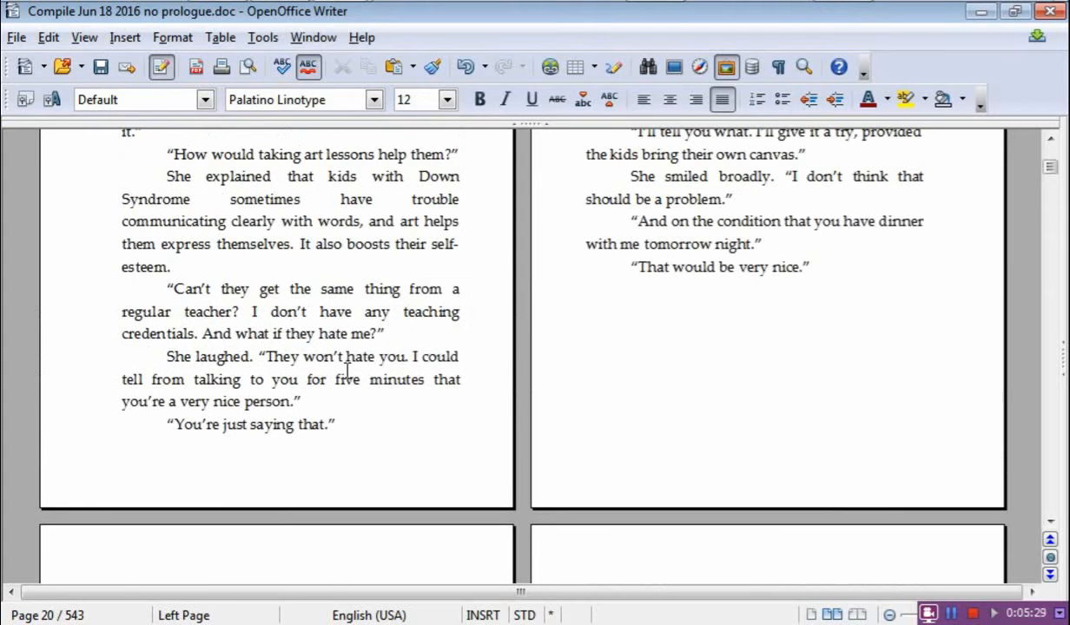
scroll(396, 364, "down", 2)
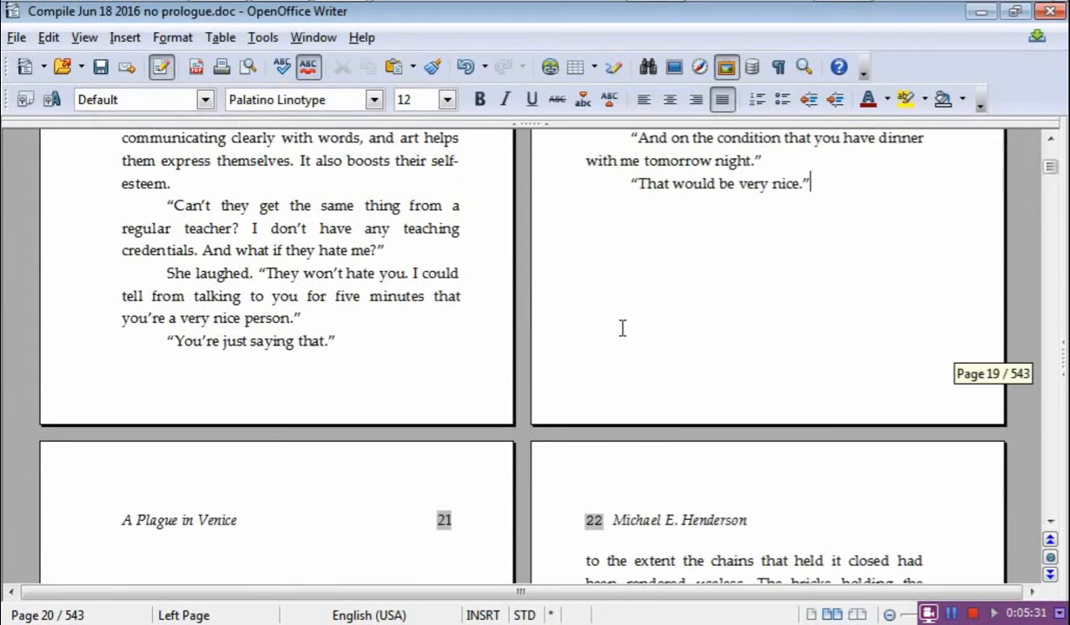
scroll(612, 358, "down", 5)
scroll(612, 353, "up", 3)
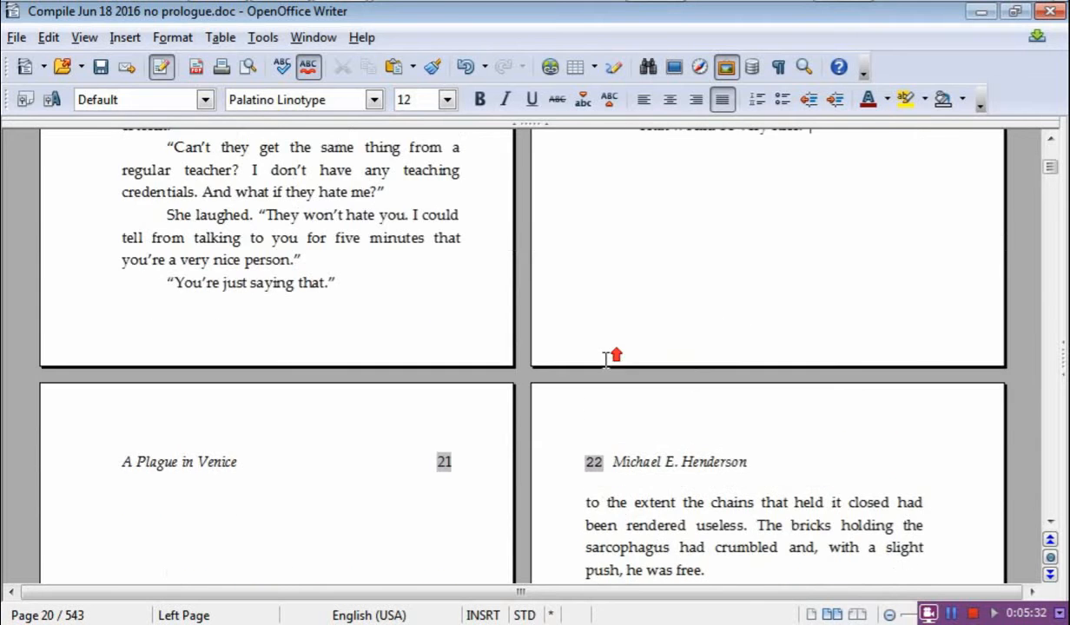
scroll(855, 230, "up", 2)
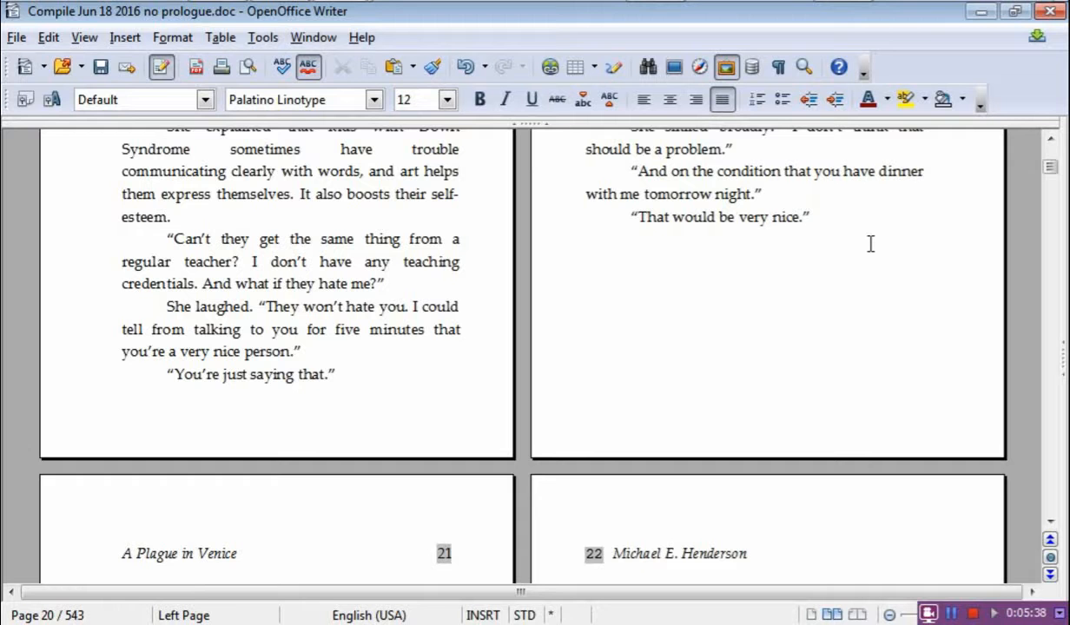
key("Delete")
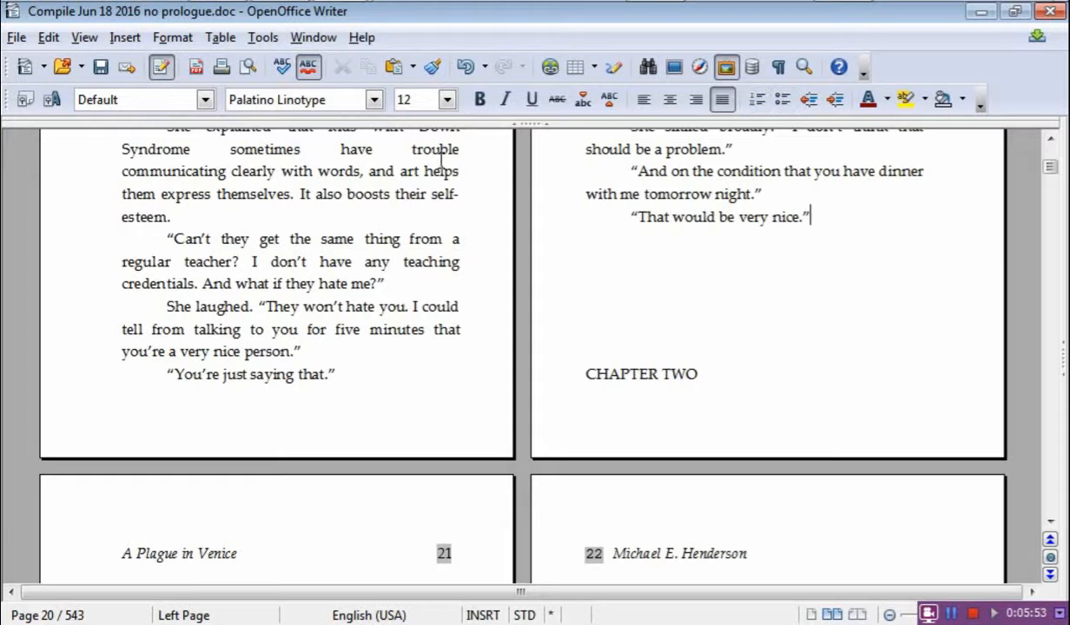
Insert a page break with the First Page style after the last line of Chapter One and check the pages around it.
left_click(124, 38)
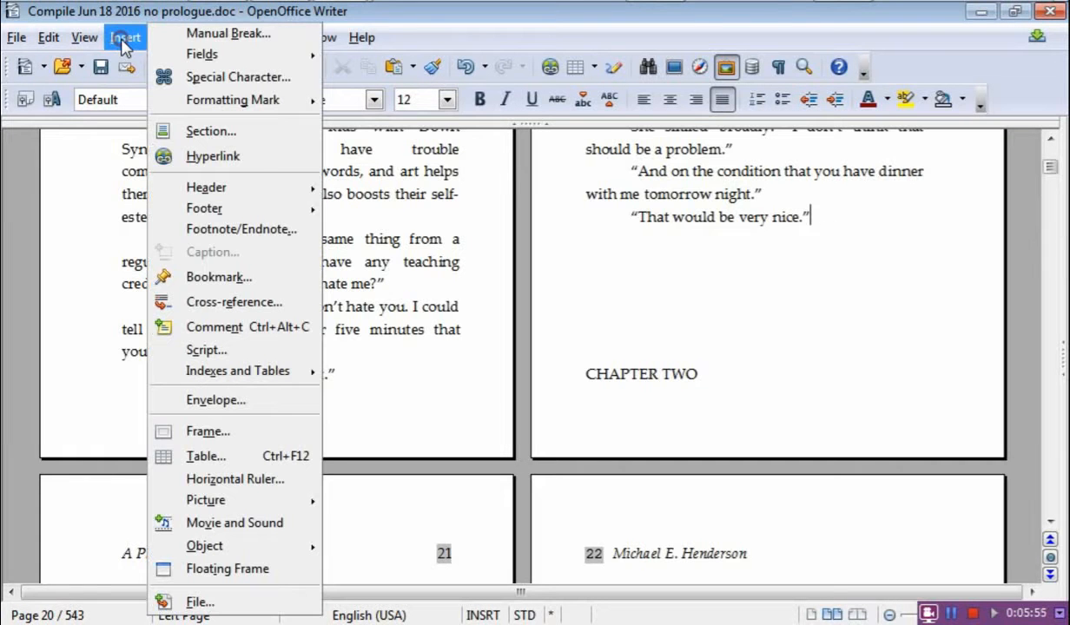
left_click(248, 36)
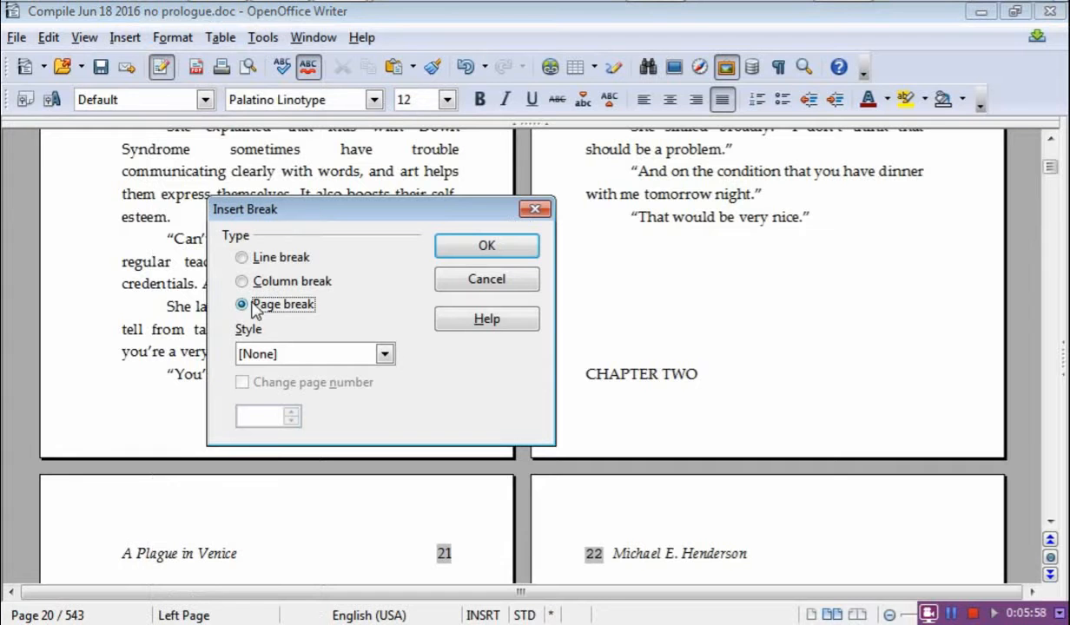
left_click(388, 358)
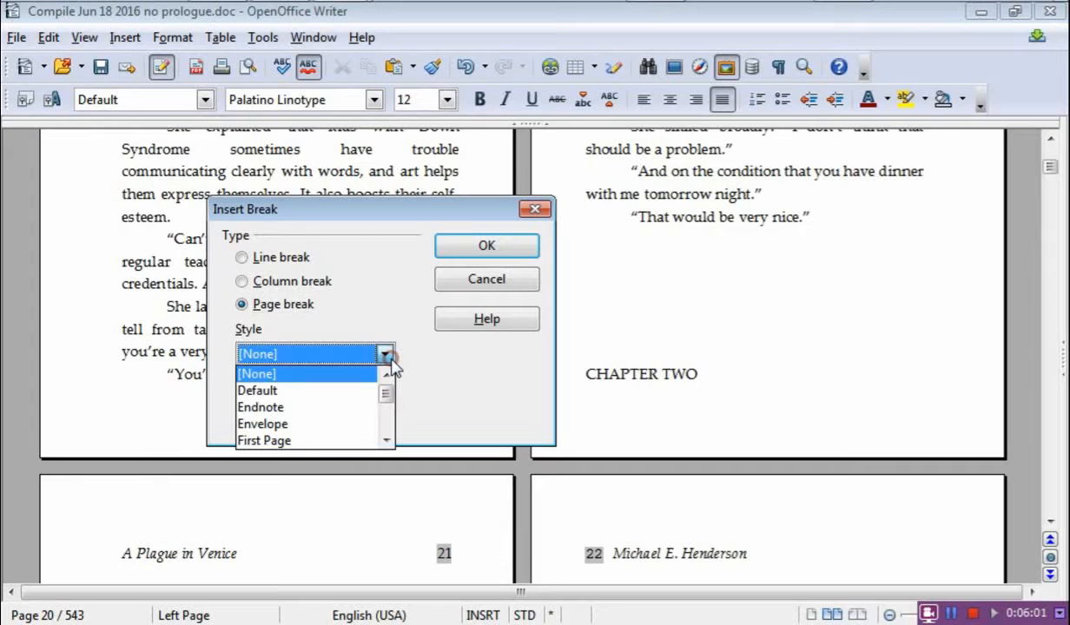
left_click(293, 441)
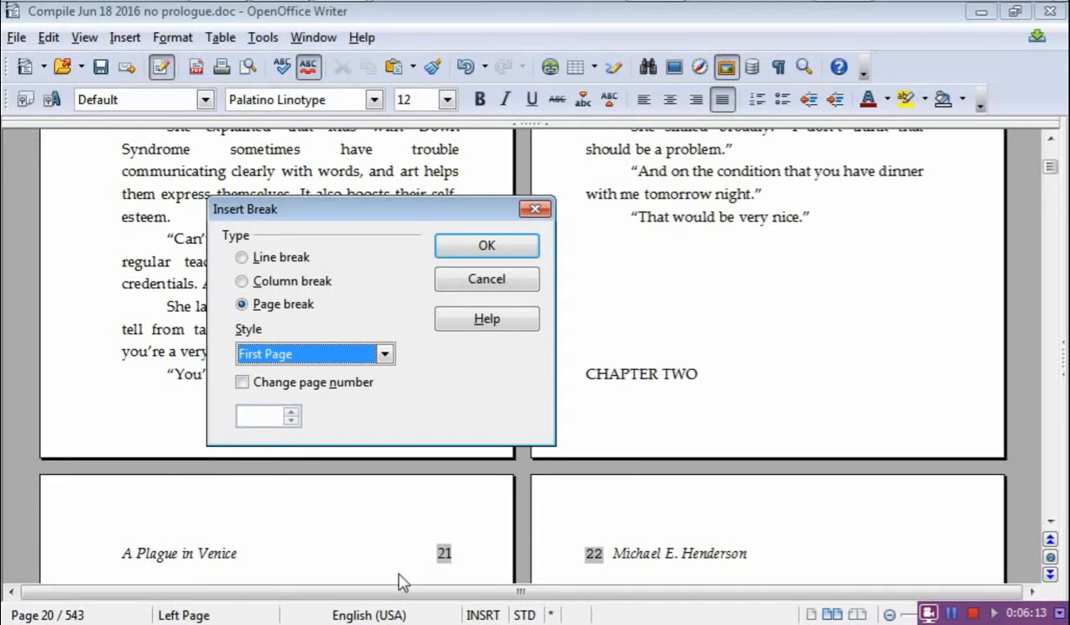
left_click(486, 245)
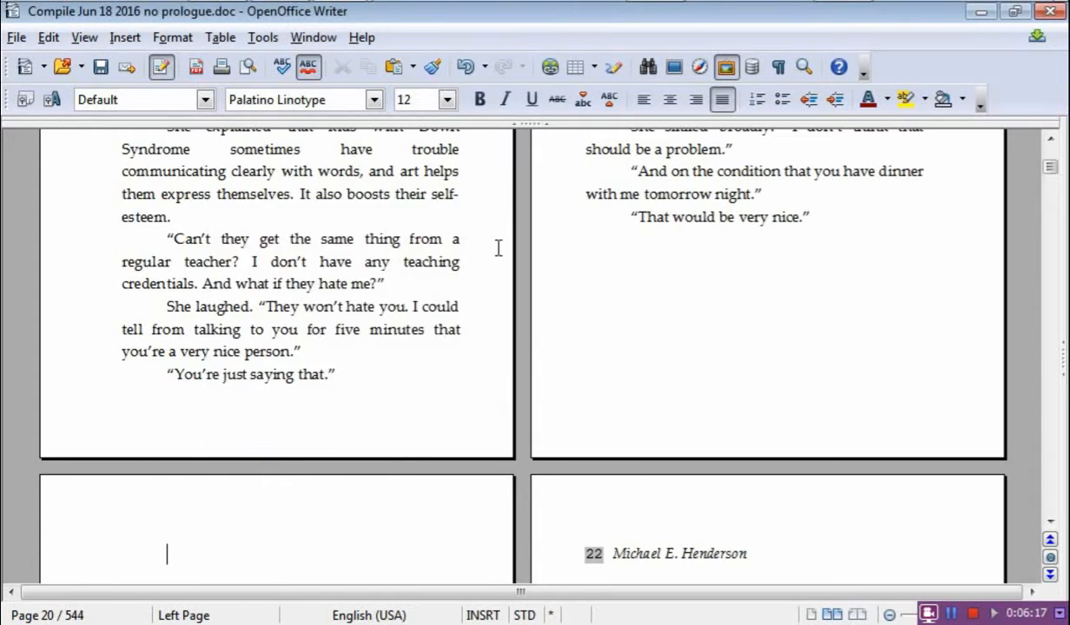
scroll(537, 244, "down", 2)
scroll(924, 200, "up", 2)
scroll(896, 245, "down", 8)
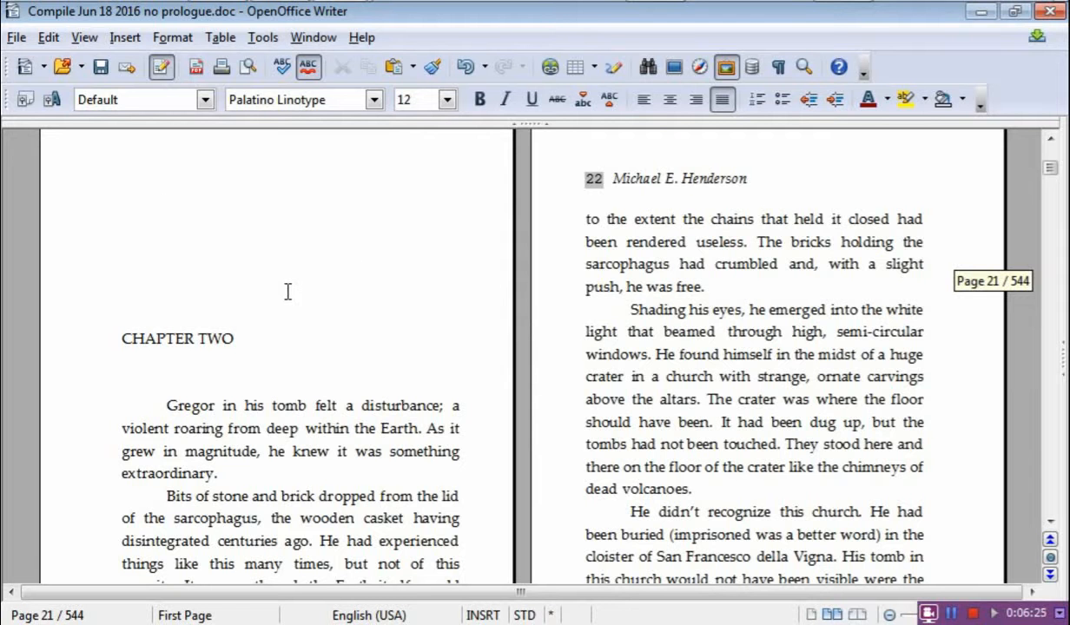
scroll(245, 286, "up", 12)
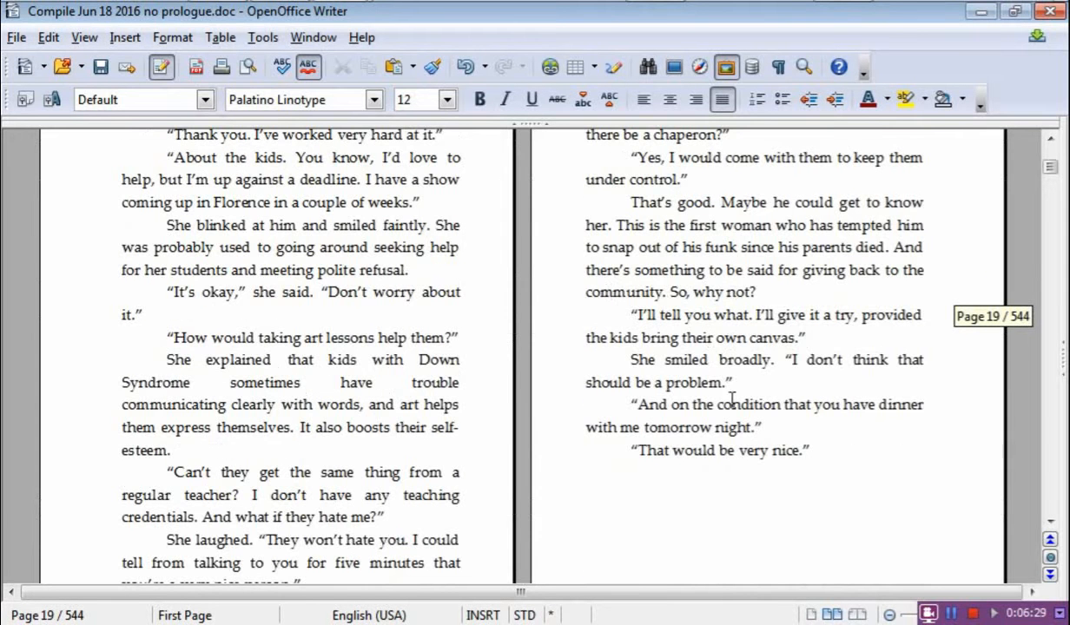
scroll(726, 394, "down", 6)
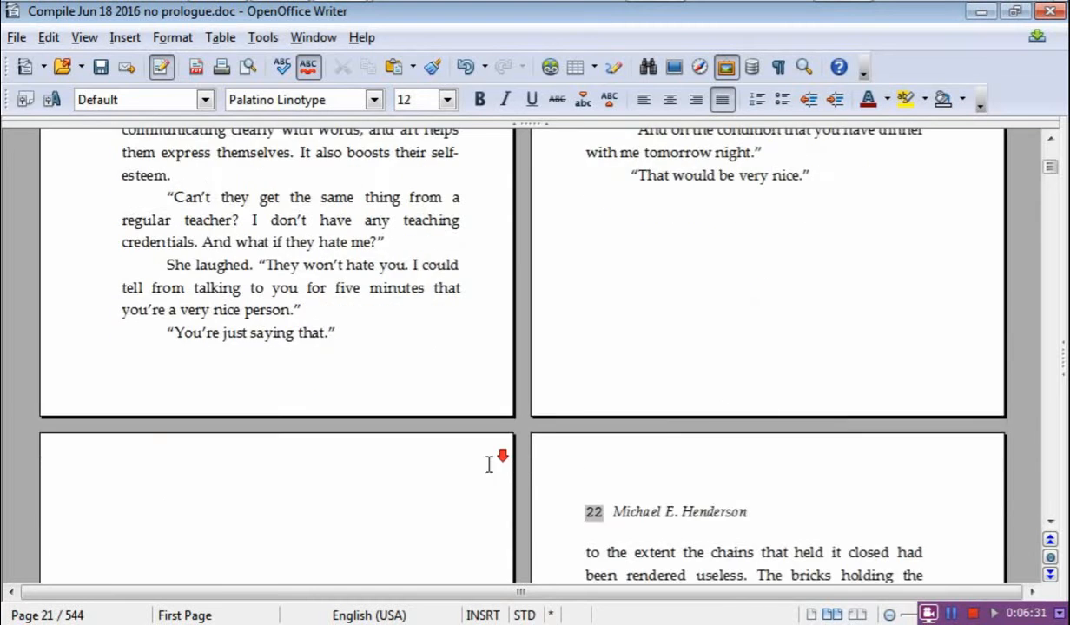
Examine the running headers from Chapter Two's opening page through page 30, including the page where Chapter Three begins.
scroll(279, 394, "down", 3)
scroll(196, 365, "down", 2)
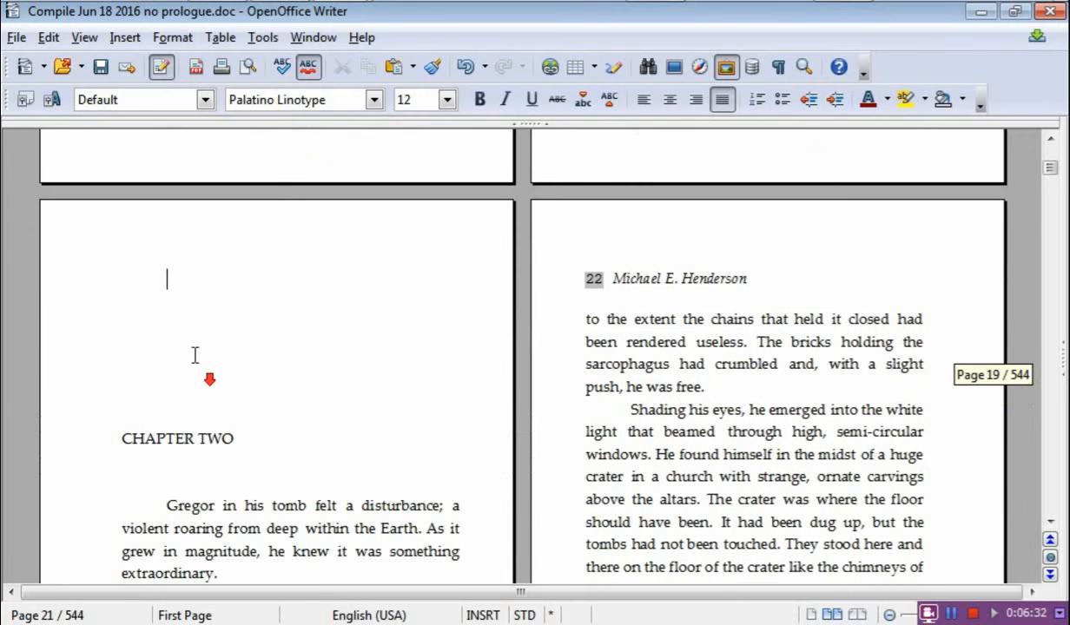
left_click(211, 280)
scroll(236, 310, "down", 1)
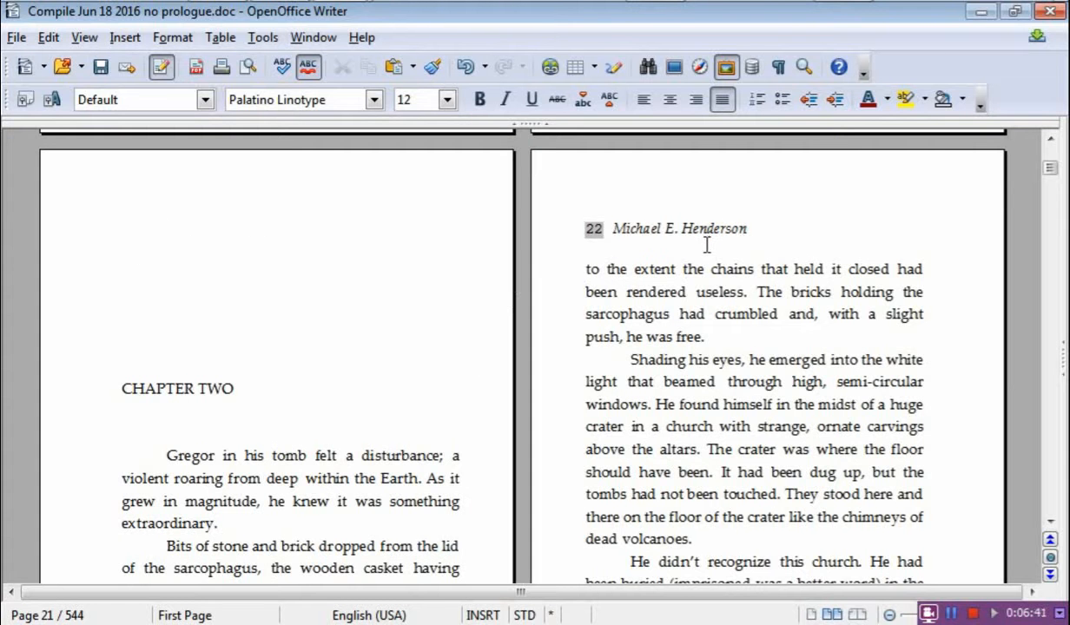
scroll(359, 239, "down", 3)
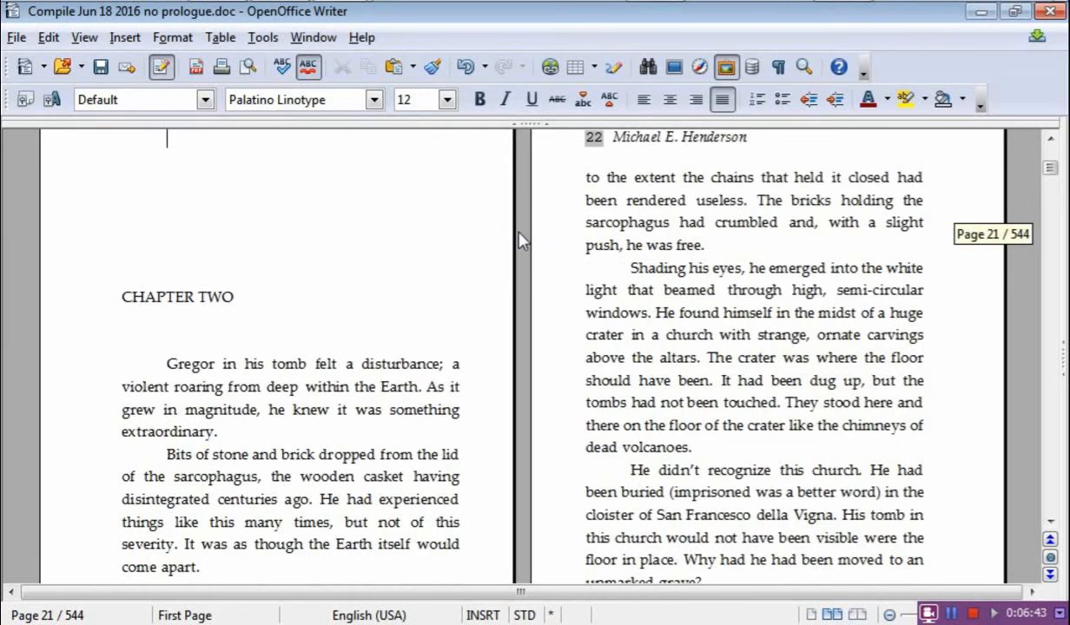
scroll(376, 262, "up", 4)
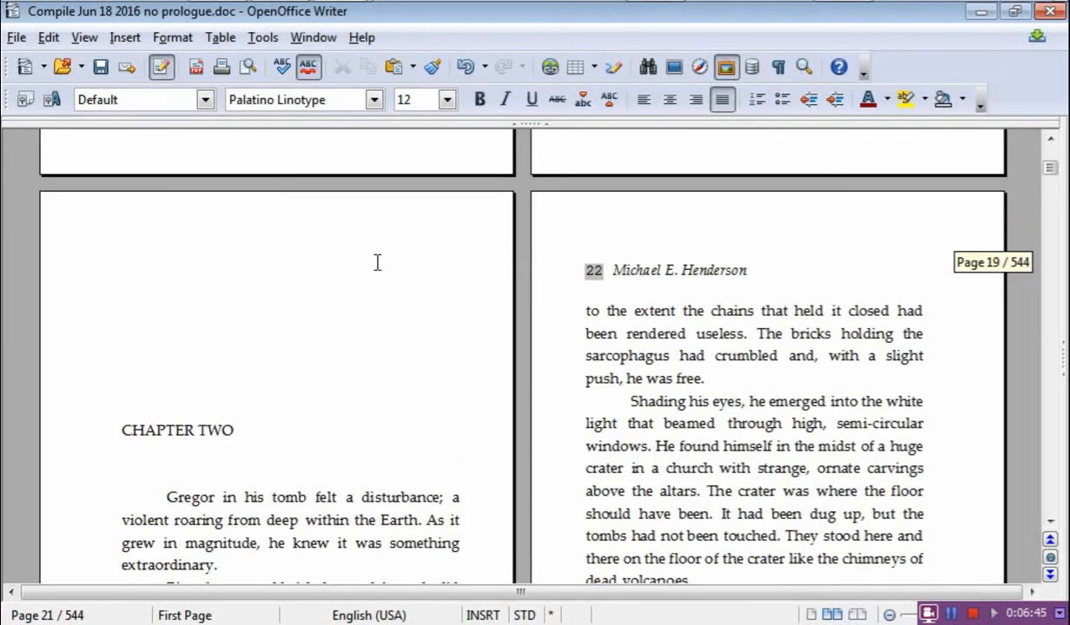
scroll(725, 278, "down", 7)
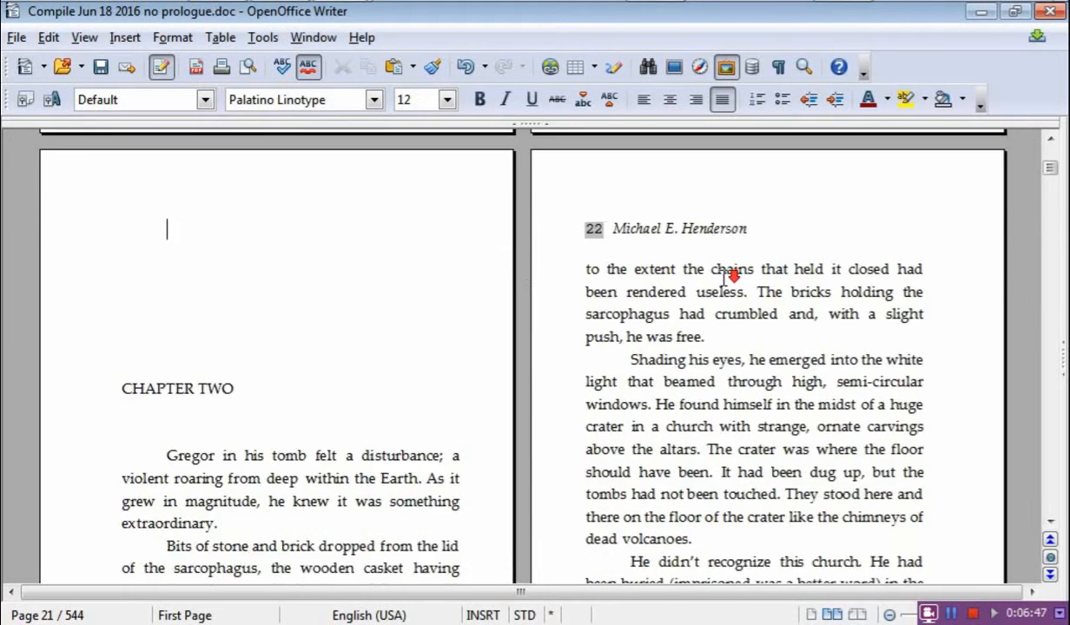
scroll(726, 278, "down", 14)
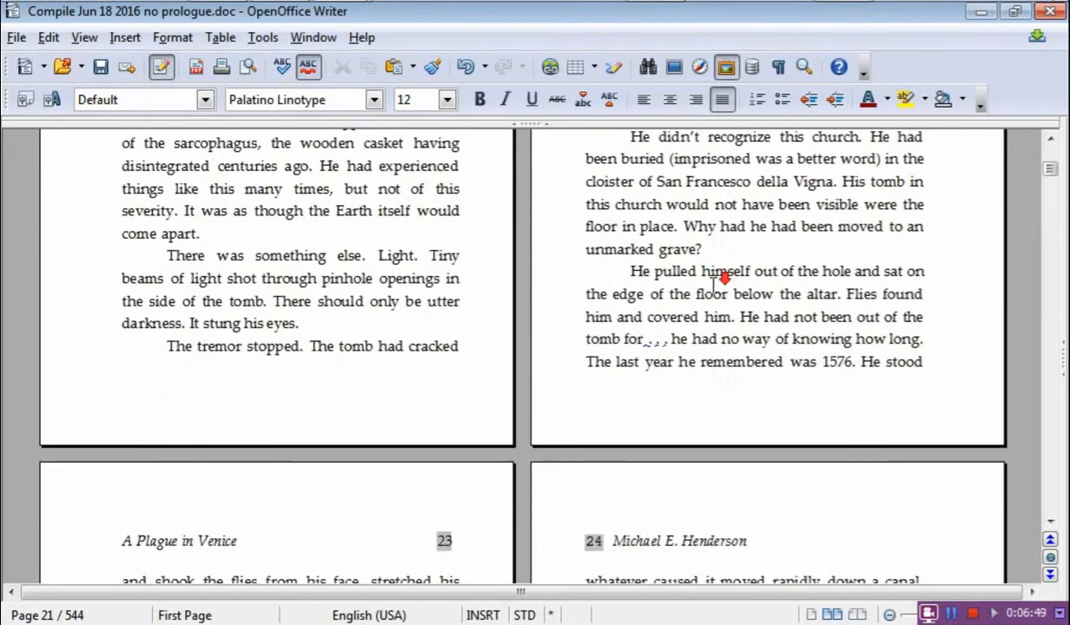
scroll(711, 286, "down", 12)
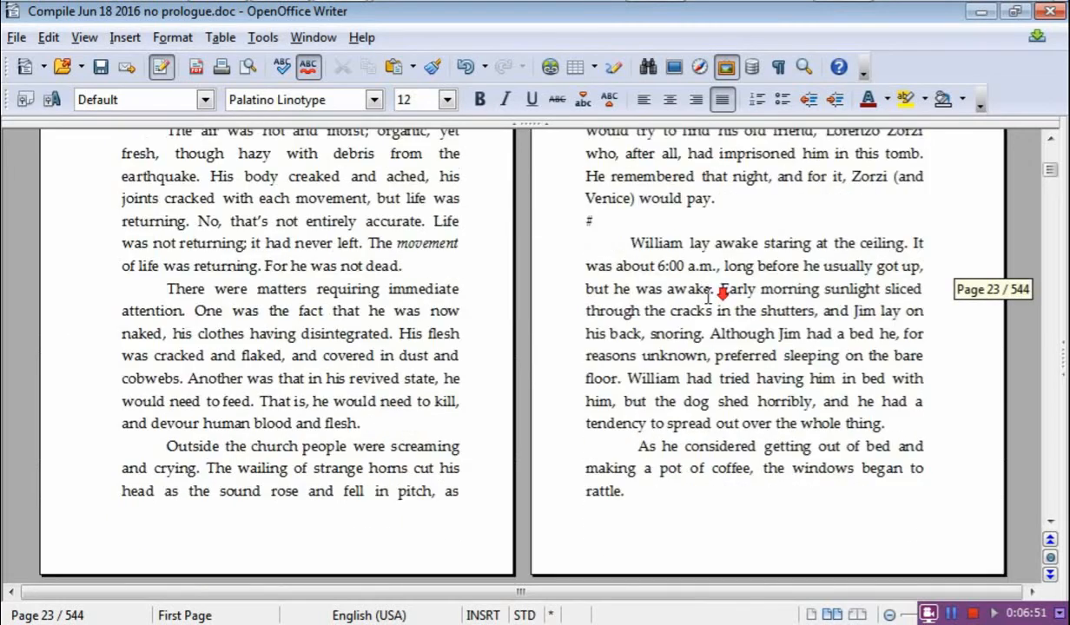
scroll(705, 306, "down", 20)
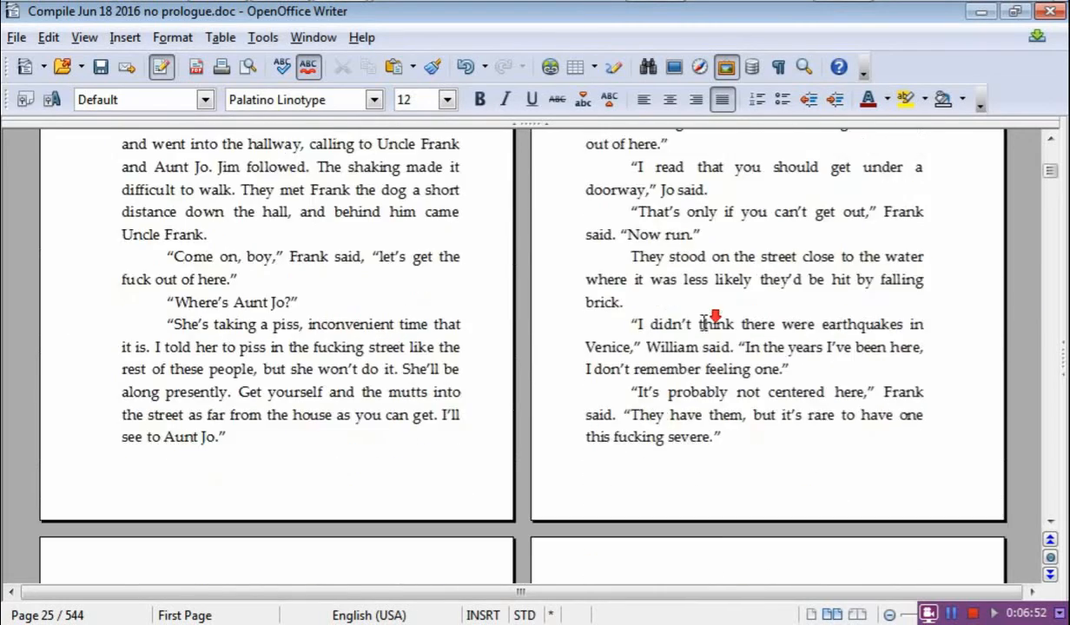
scroll(705, 323, "down", 15)
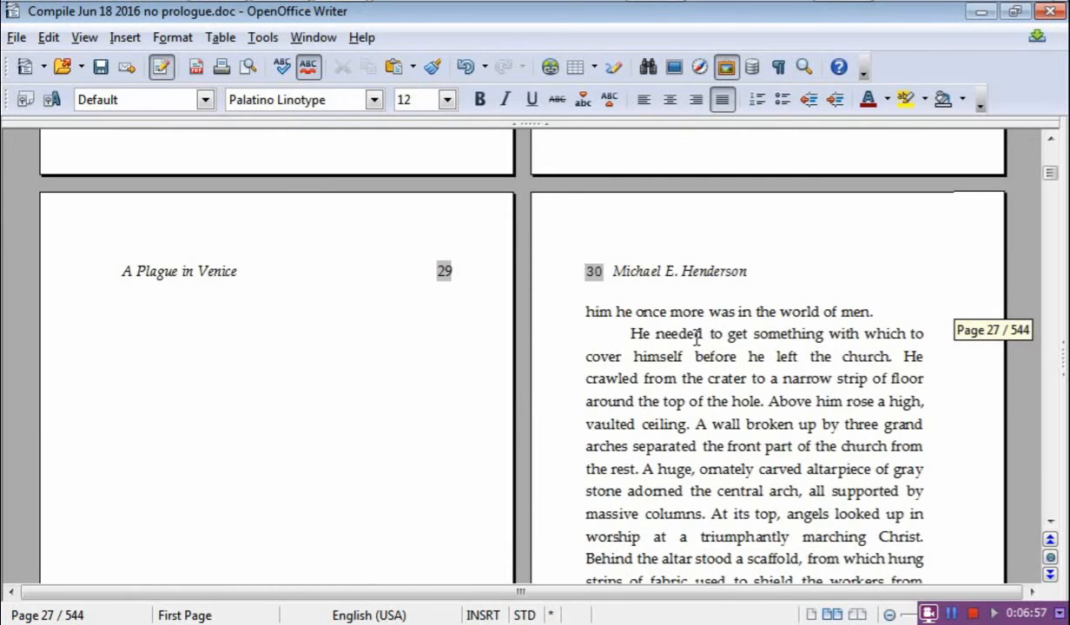
scroll(341, 357, "down", 5)
Delete the existing page break and surplus blank lines between the last line of Chapter Two and the Chapter Three heading.
scroll(343, 384, "up", 3)
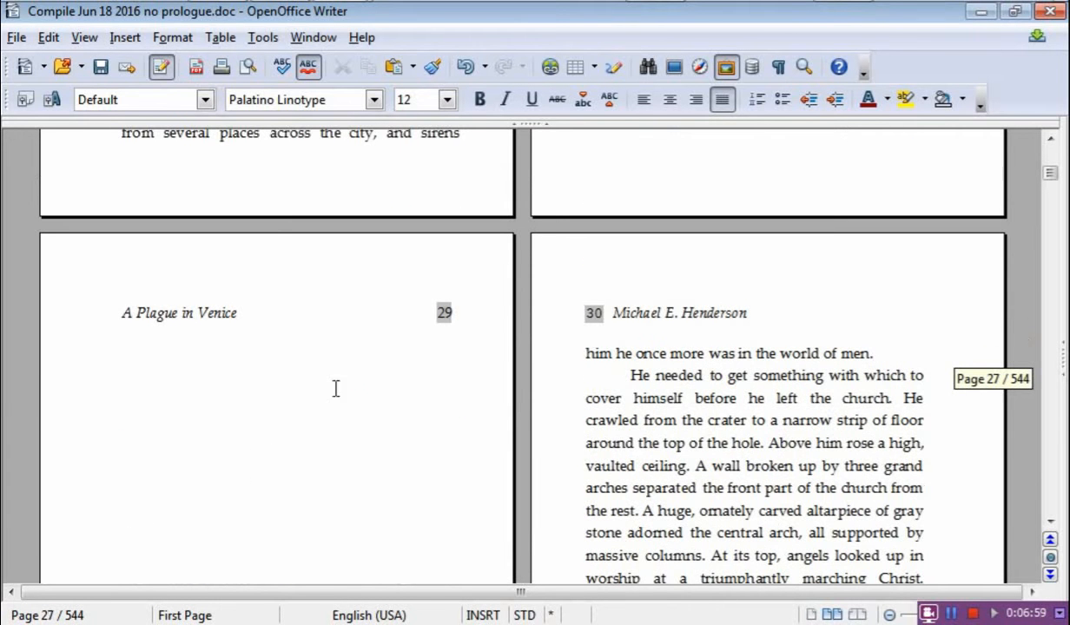
scroll(664, 301, "up", 2)
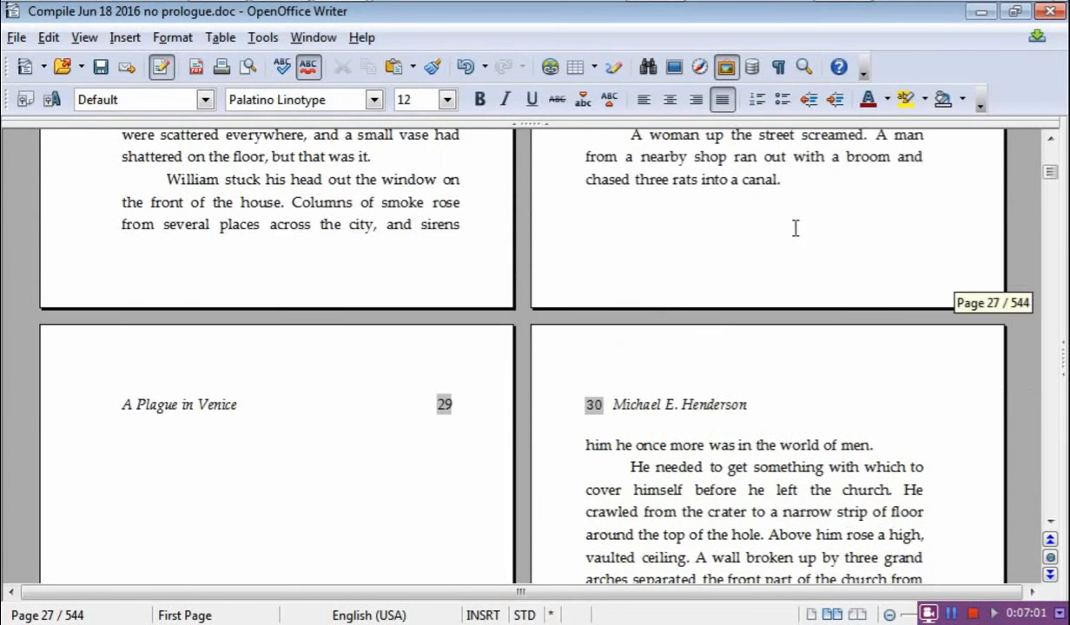
left_click(824, 179)
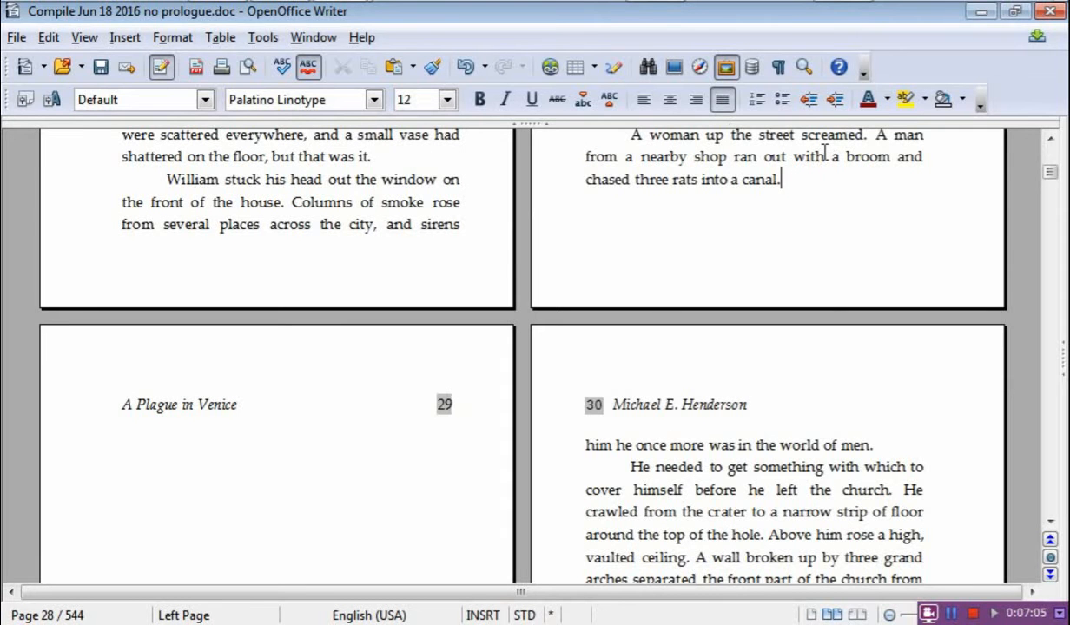
key("Delete")
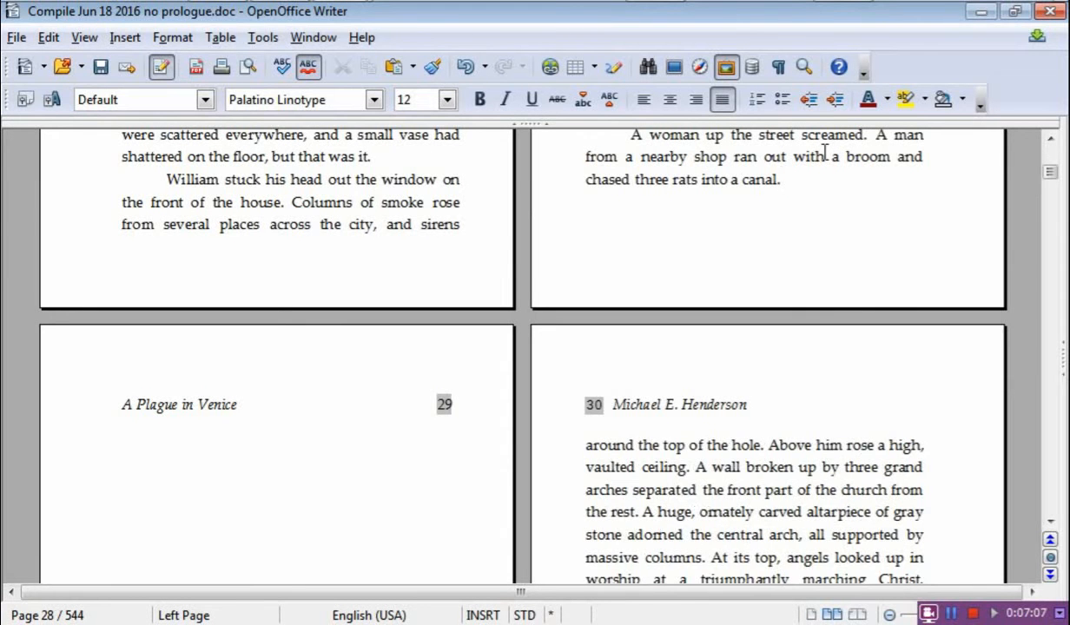
key("Delete")
key("Delete")
key("Delete")
key("Delete")
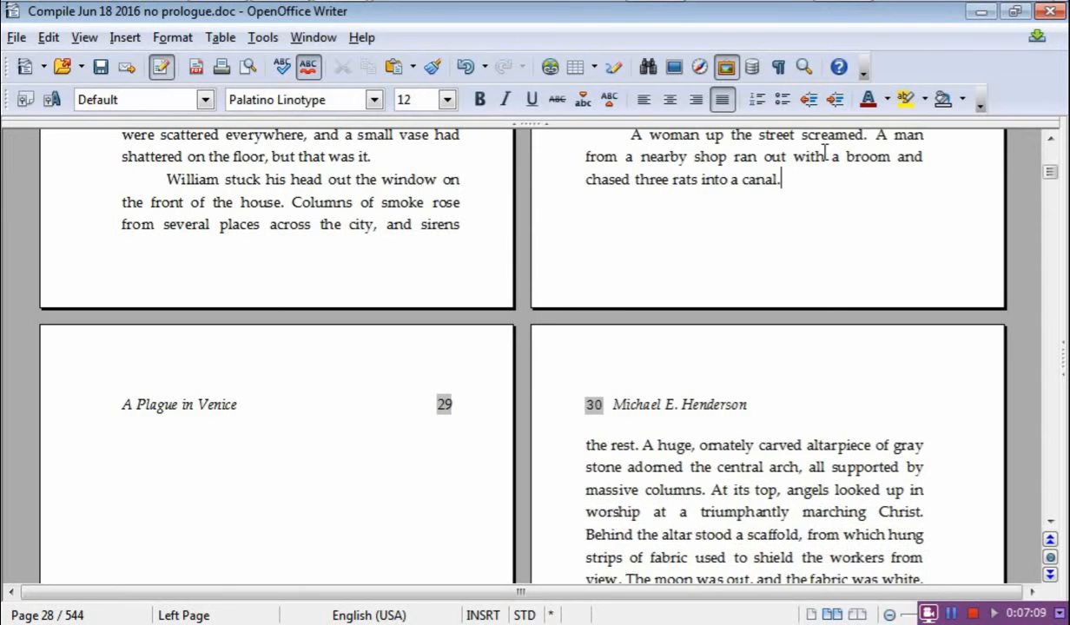
key("Delete")
key("Delete")
key("Delete")
key("Delete")
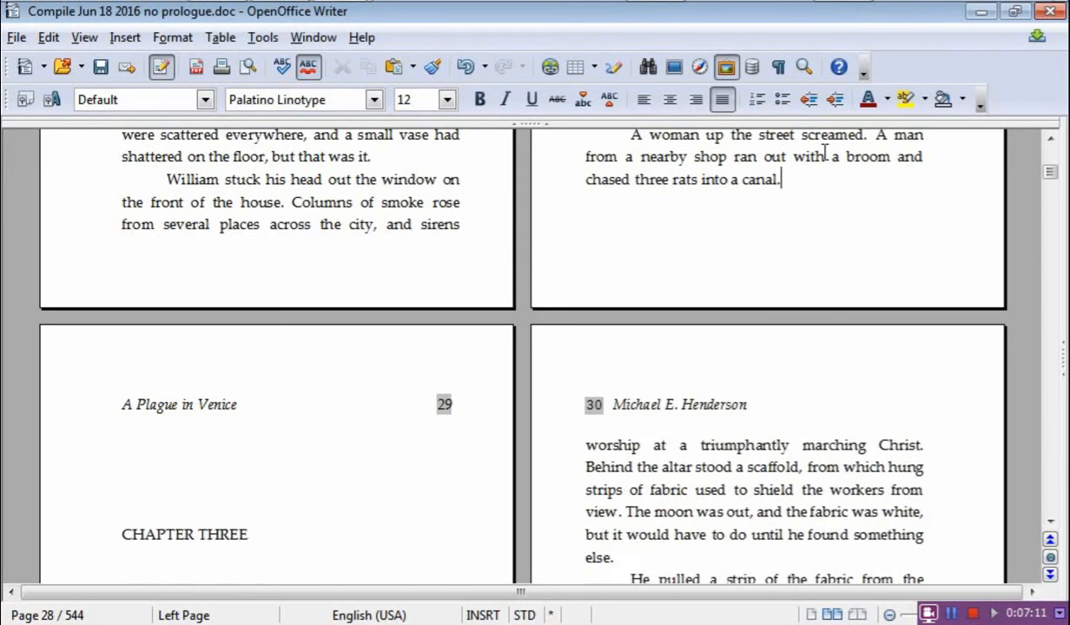
key("Delete")
key("Delete")
key("Delete")
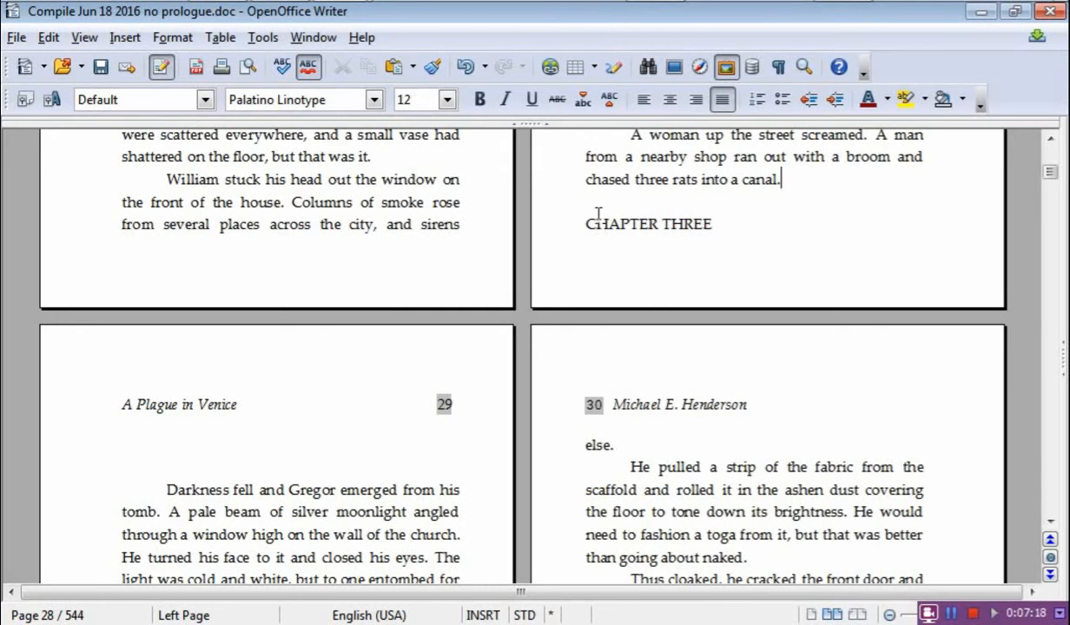
Insert a page break with the First Page style after the last line of Chapter Two.
left_click(124, 36)
mouse_move(222, 57)
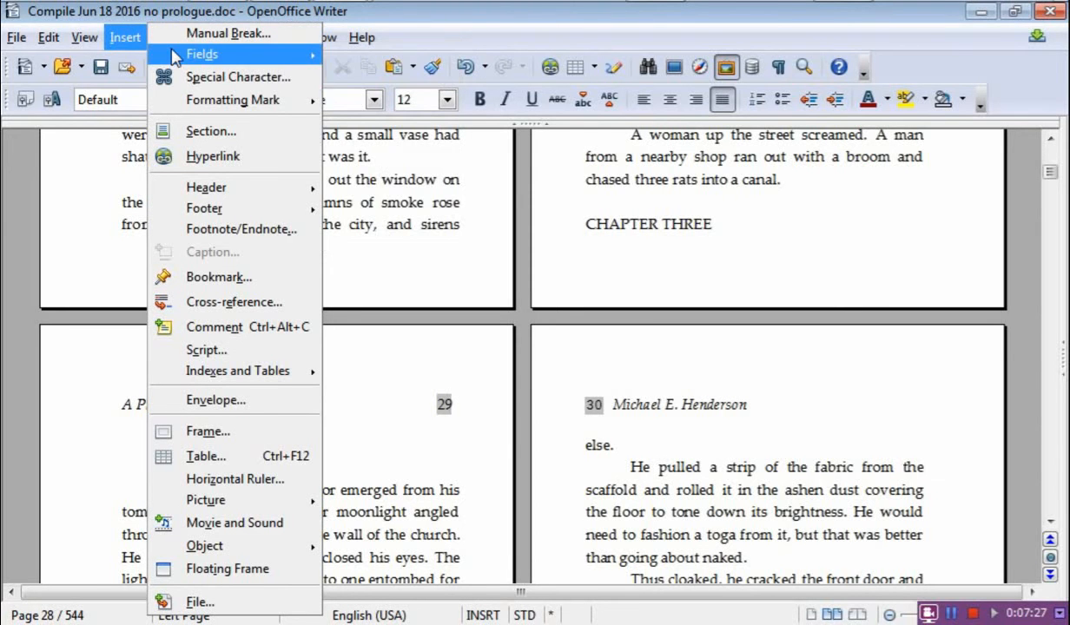
mouse_move(158, 58)
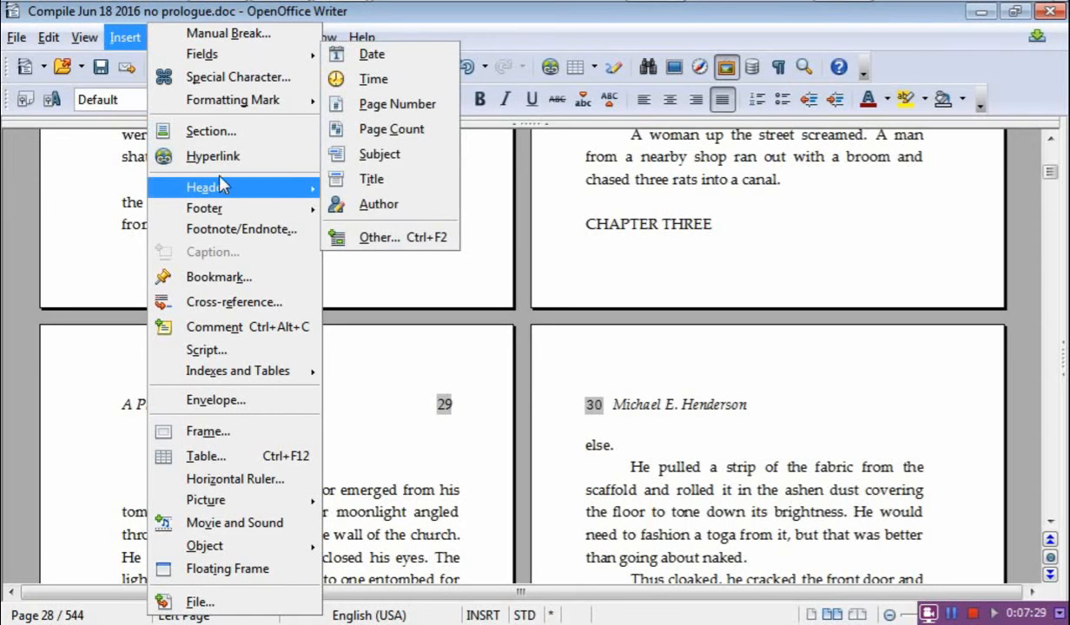
left_click(215, 32)
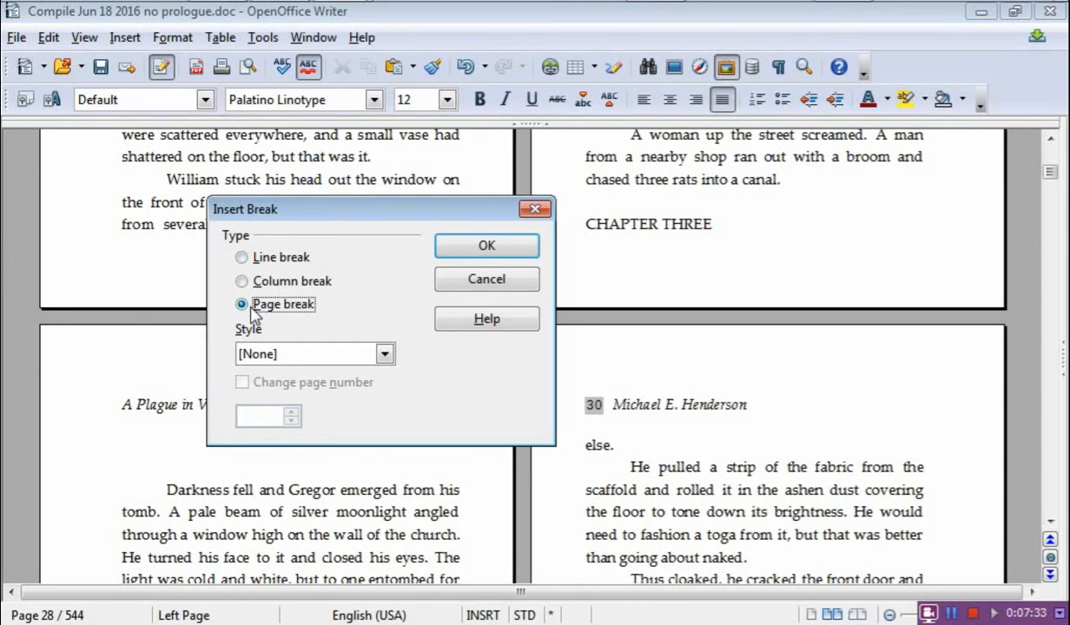
left_click(384, 353)
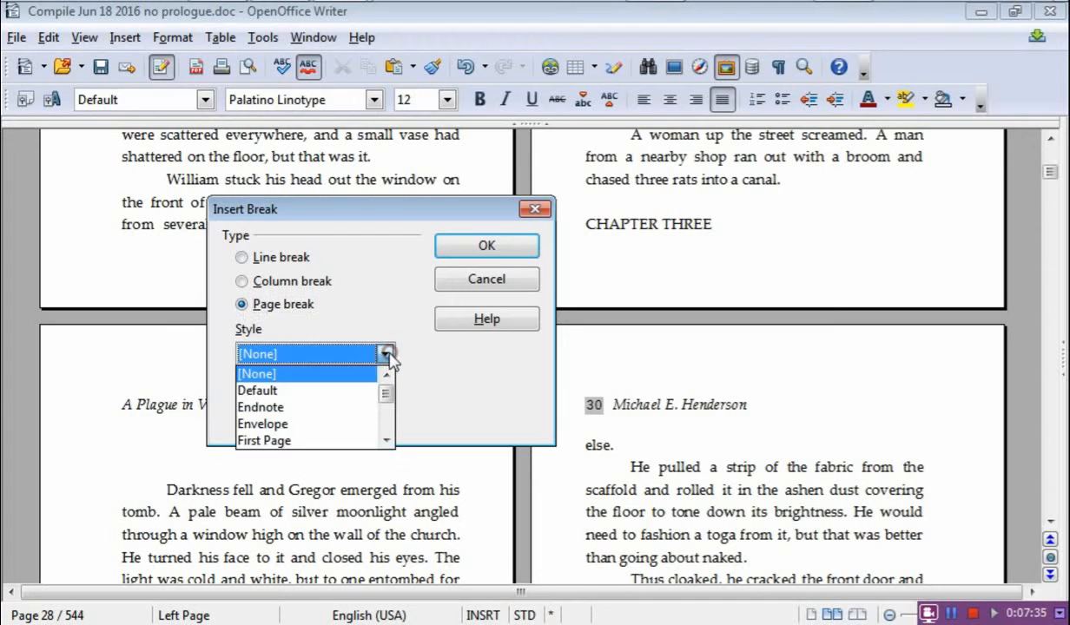
left_click(298, 441)
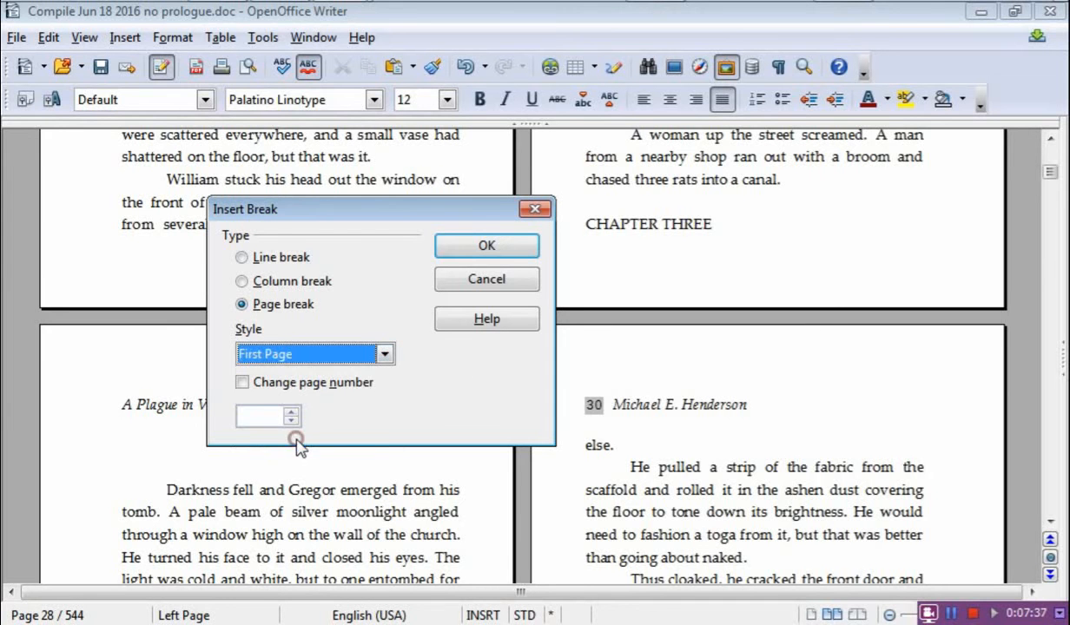
left_click(465, 243)
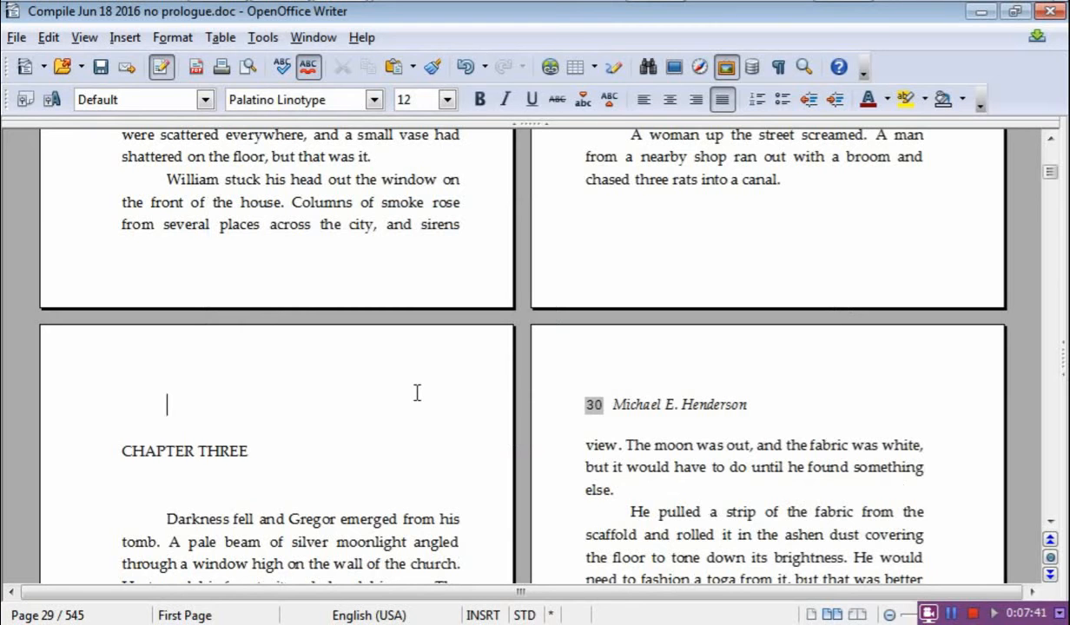
Add six blank lines above the Chapter Three heading and check the layout of its opening page.
key("Return")
key("Return")
key("Return")
key("Return")
key("Return")
key("Return")
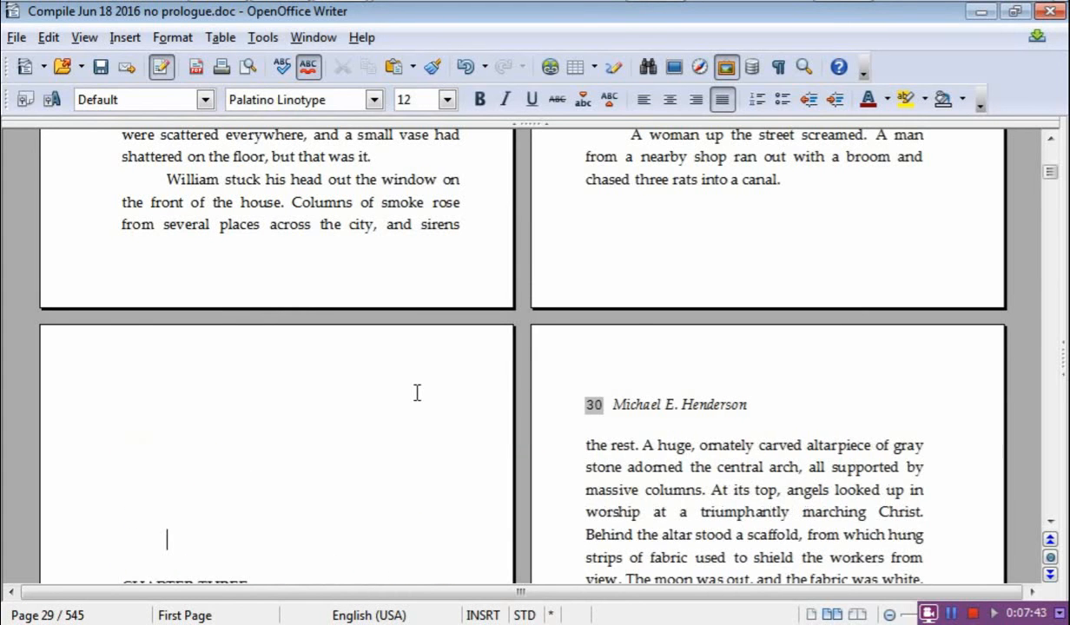
scroll(638, 395, "down", 3)
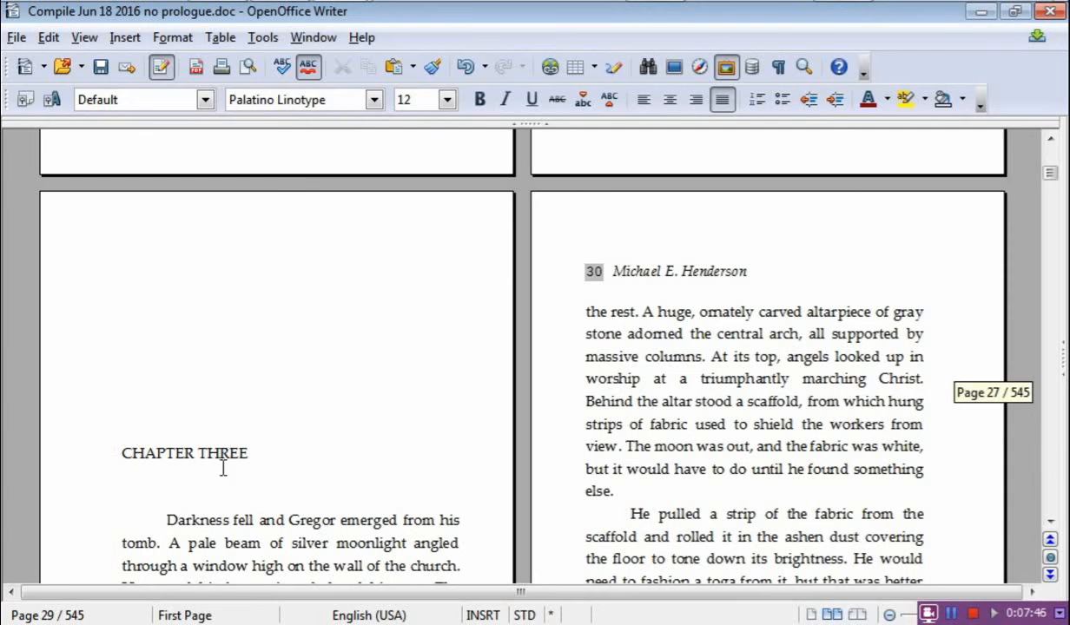
scroll(245, 282, "down", 2)
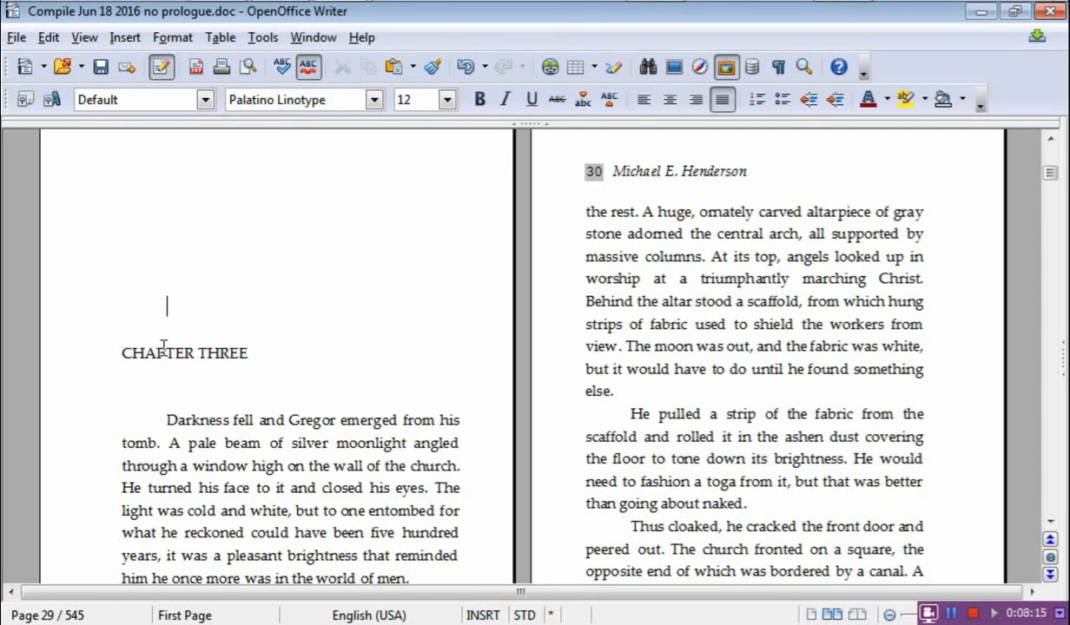
left_click(121, 353)
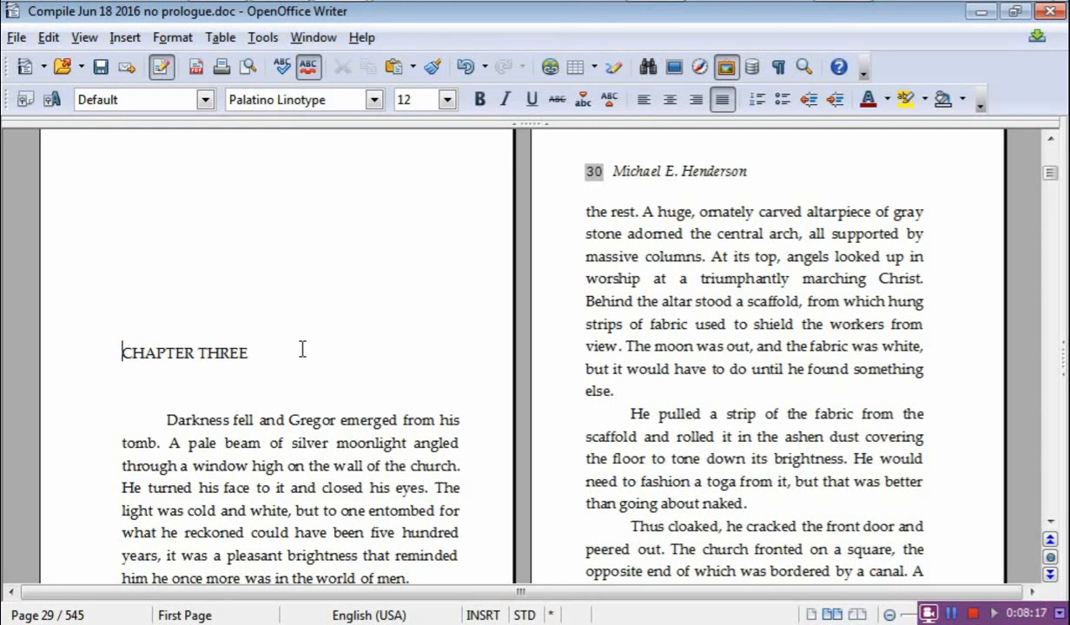